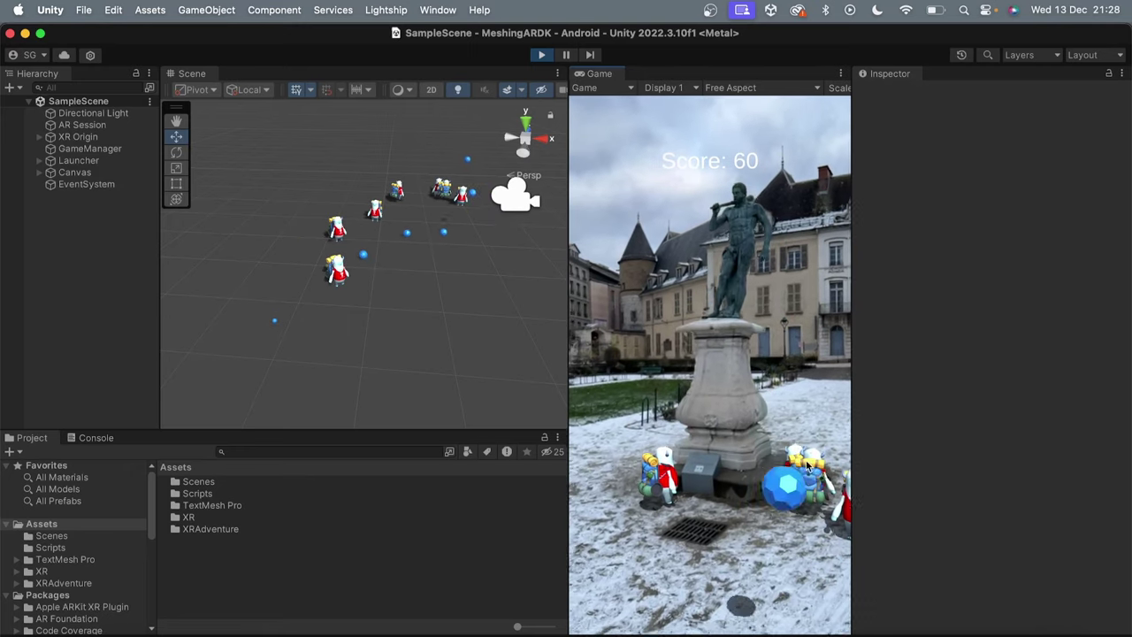
Play-test the running AR scene by launching balls at the characters around the statue
{"action": "left_click", "coordinate": [679, 455]}
{"action": "left_click", "coordinate": [679, 454]}
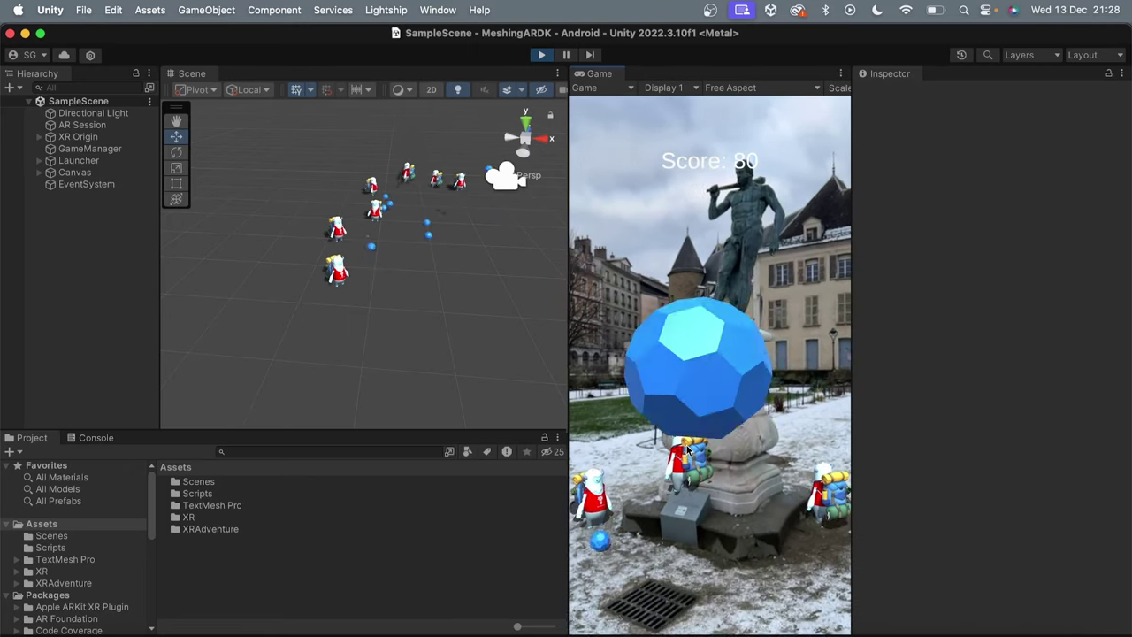
{"action": "left_click", "coordinate": [816, 500]}
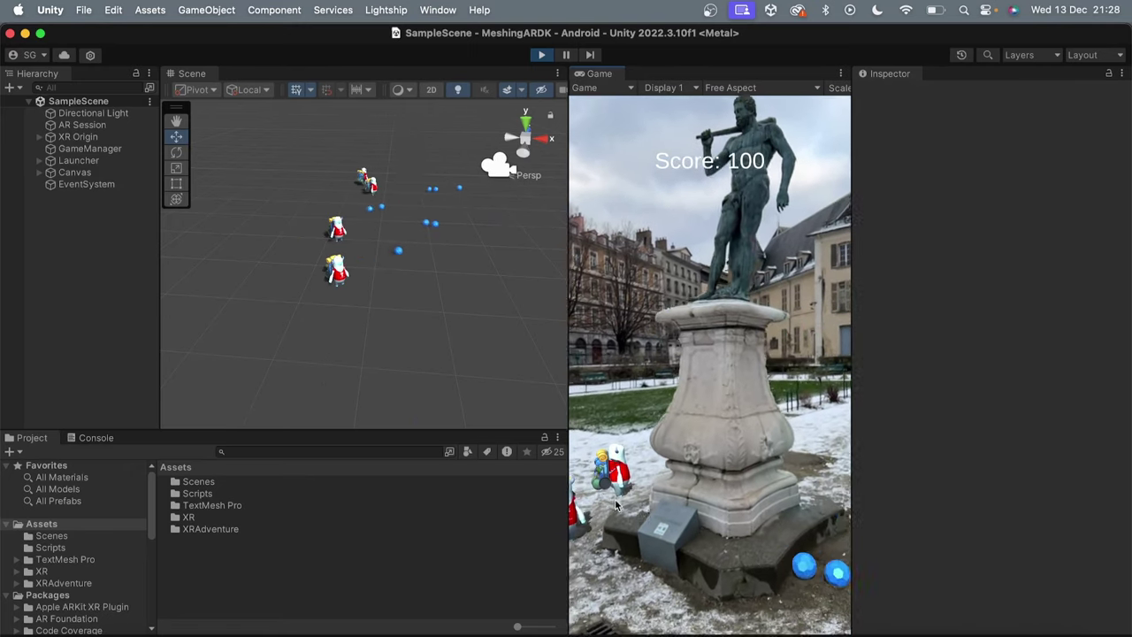
{"action": "left_click", "coordinate": [626, 481]}
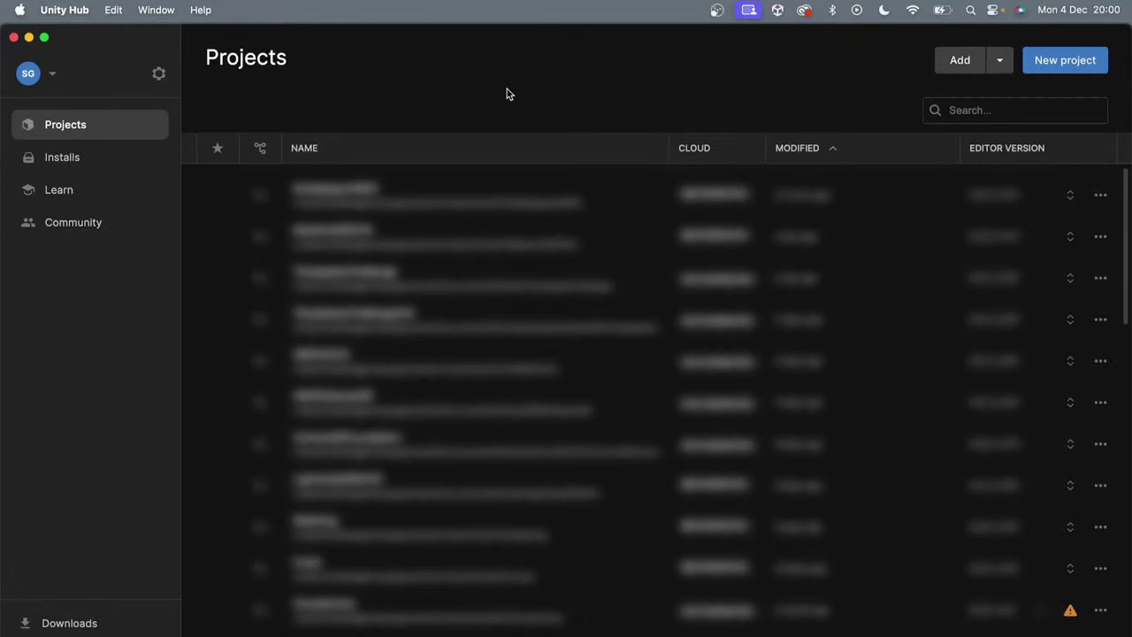
Start a new project in Unity Hub and check the ARDK setup page for the supported Unity 2021 and 2022 LTS versions
{"action": "left_click", "coordinate": [1039, 66]}
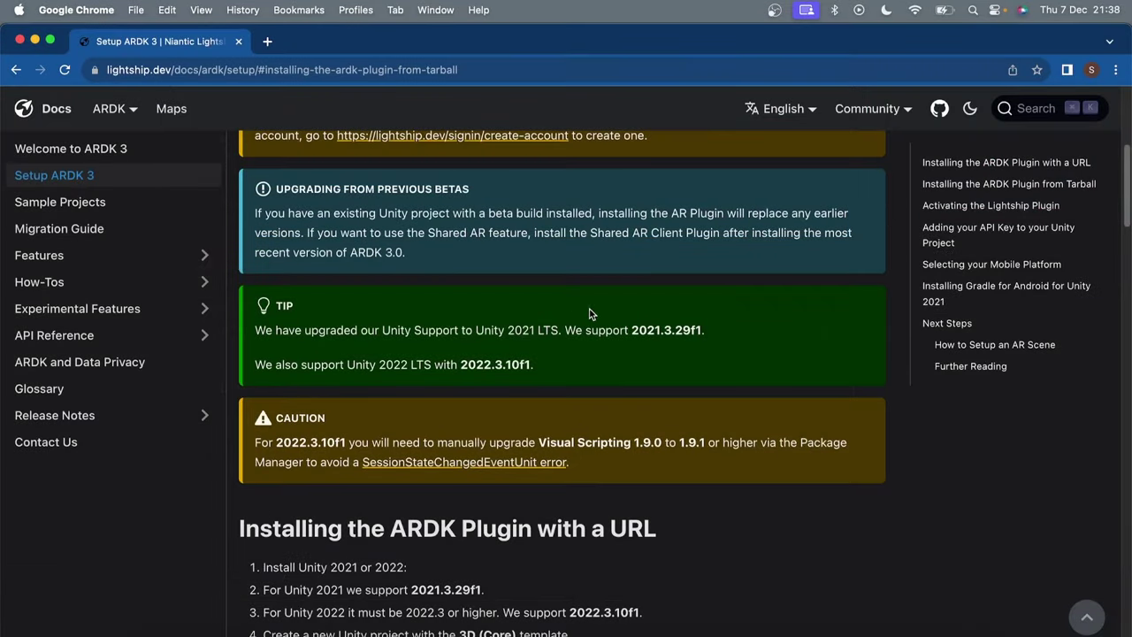
{"action": "left_click_drag", "start_coordinate": [507, 330], "coordinate": [566, 329]}
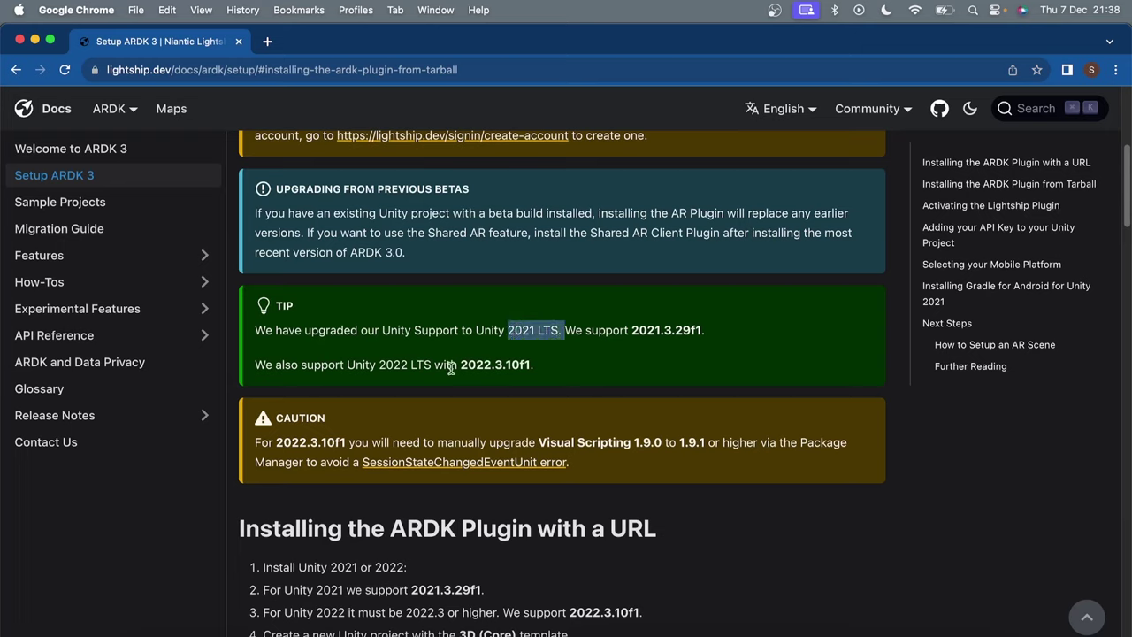
{"action": "left_click_drag", "start_coordinate": [378, 364], "coordinate": [432, 365]}
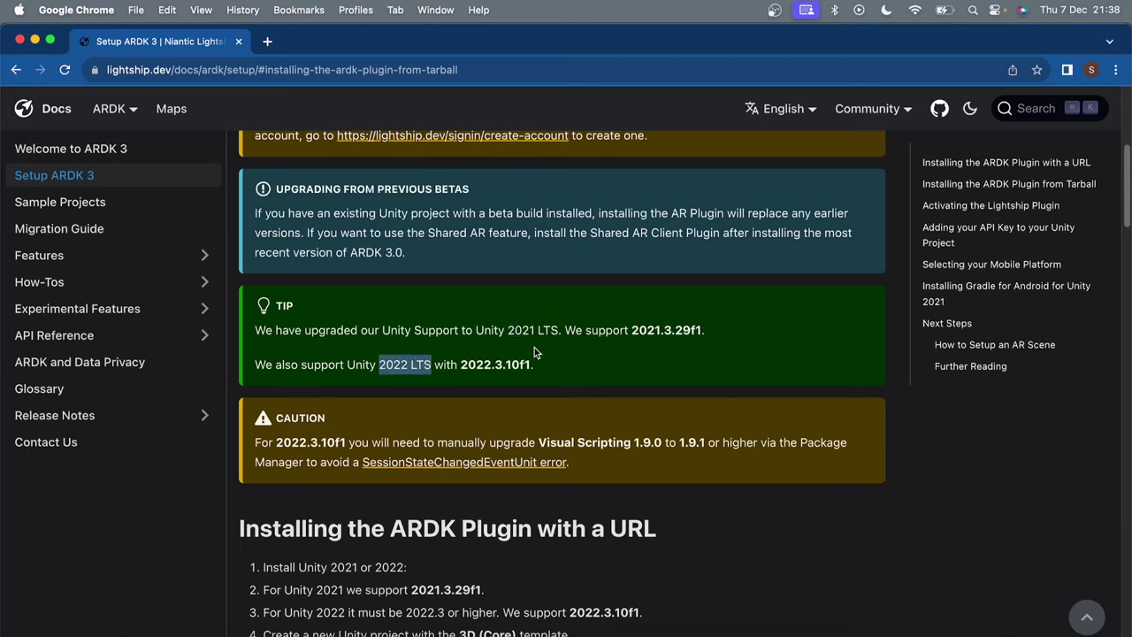
{"action": "left_click_drag", "start_coordinate": [630, 330], "coordinate": [708, 334]}
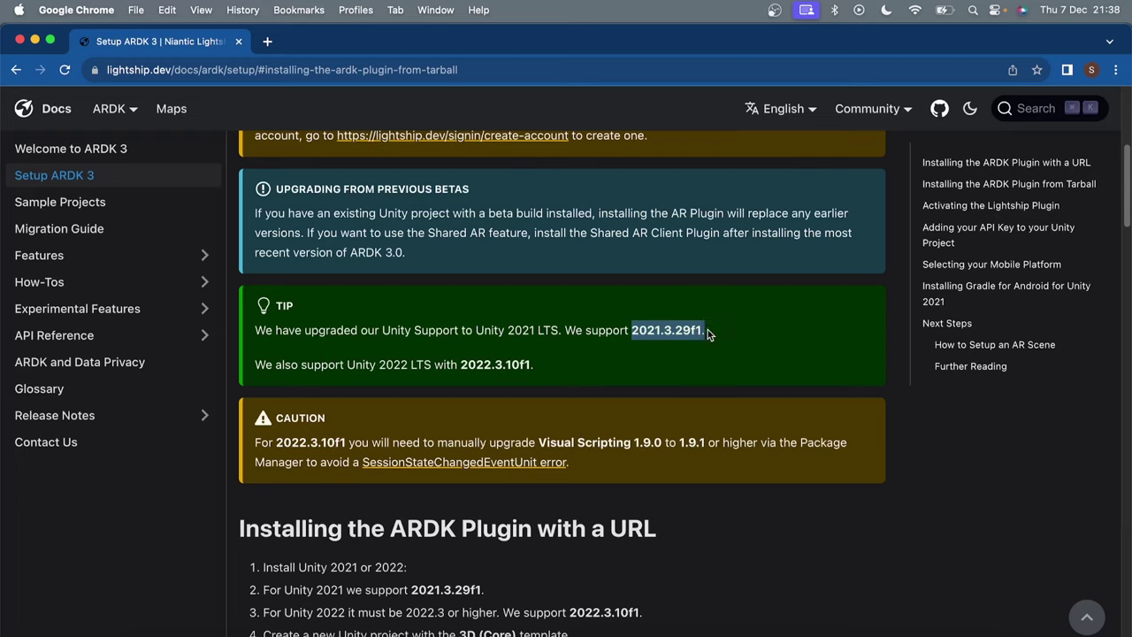
{"action": "left_click_drag", "start_coordinate": [459, 364], "coordinate": [565, 366]}
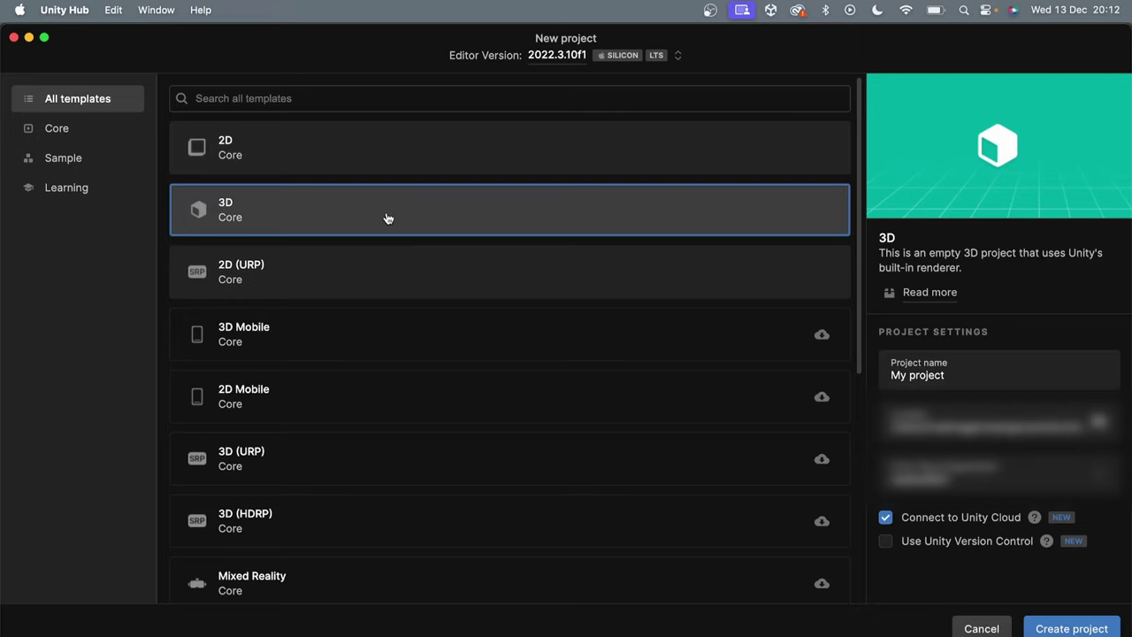
Name the new 3D (Core) project MeshingARDK and create it
{"action": "left_click", "coordinate": [985, 379]}
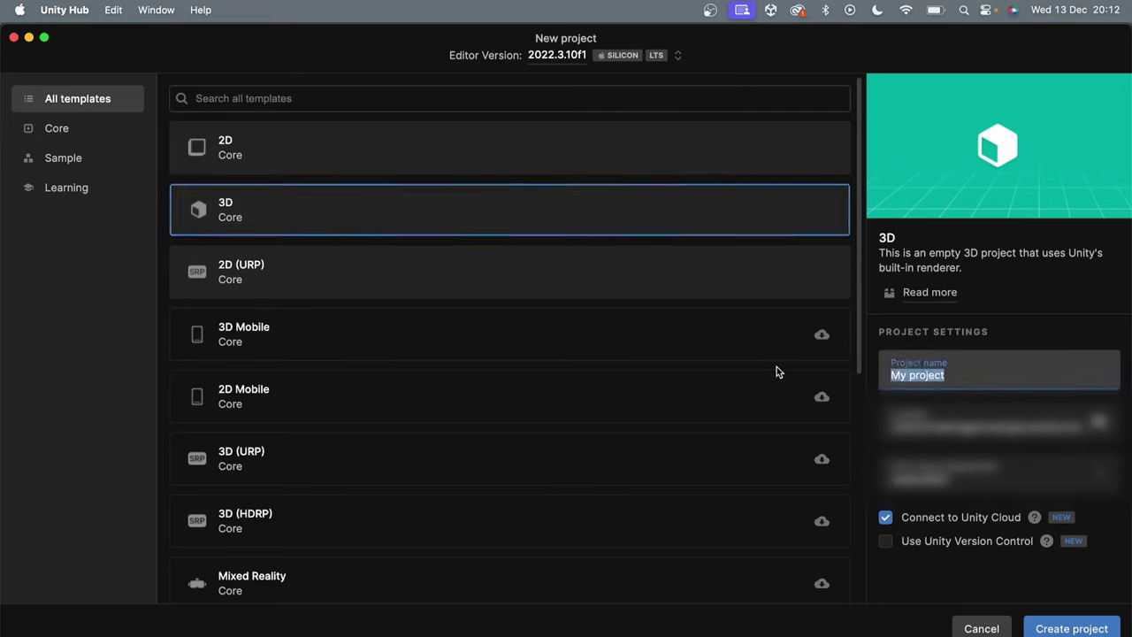
{"action": "type", "text": "MeshingARDK"}
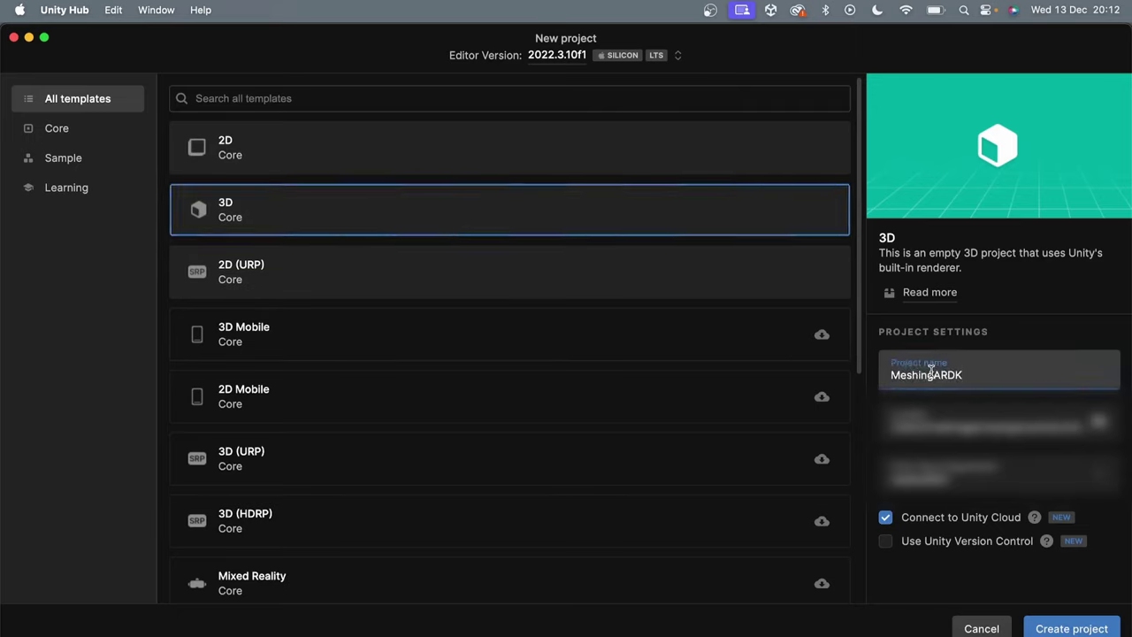
{"action": "left_click", "coordinate": [1052, 628]}
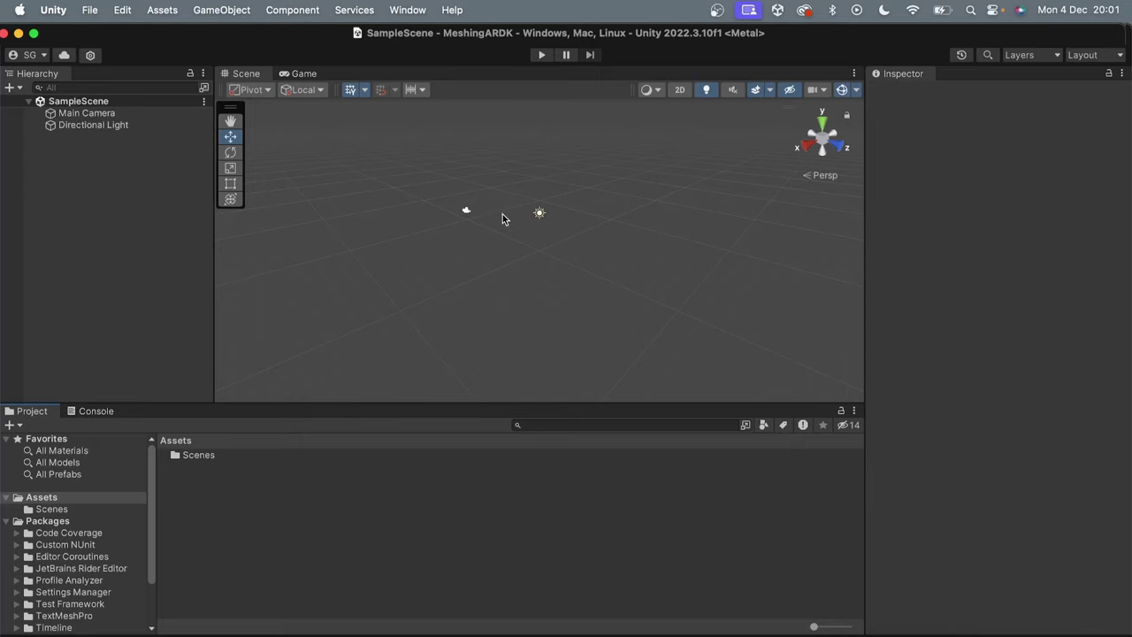
Update the Visual Scripting package to 1.9.1 in the Package Manager
{"action": "left_click", "coordinate": [407, 10]}
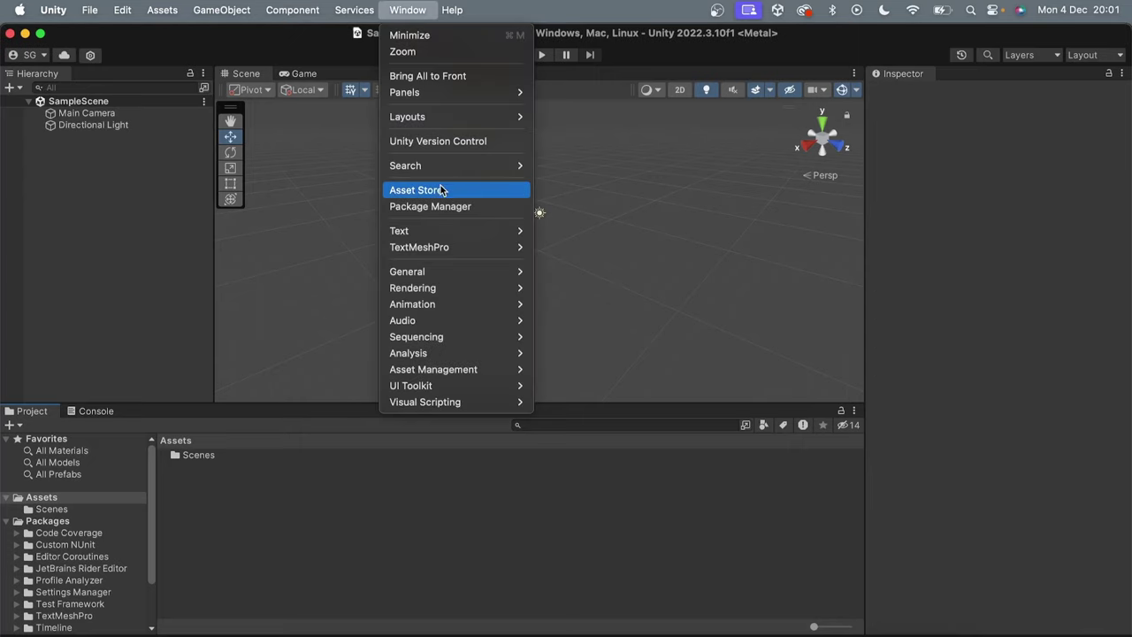
{"action": "left_click", "coordinate": [446, 207]}
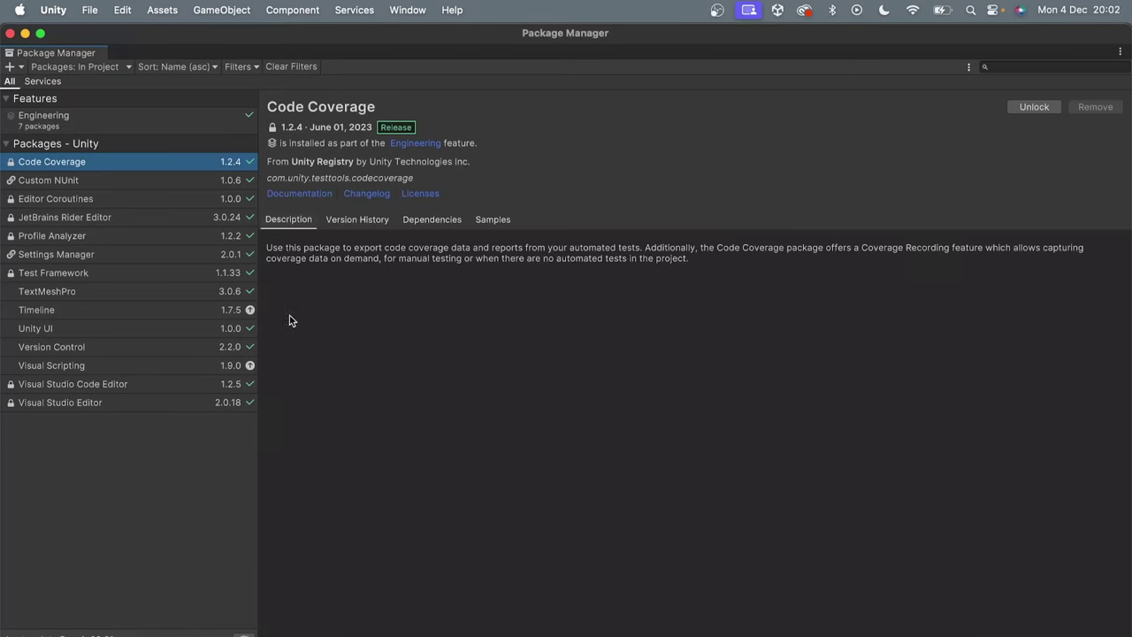
{"action": "left_click", "coordinate": [82, 365]}
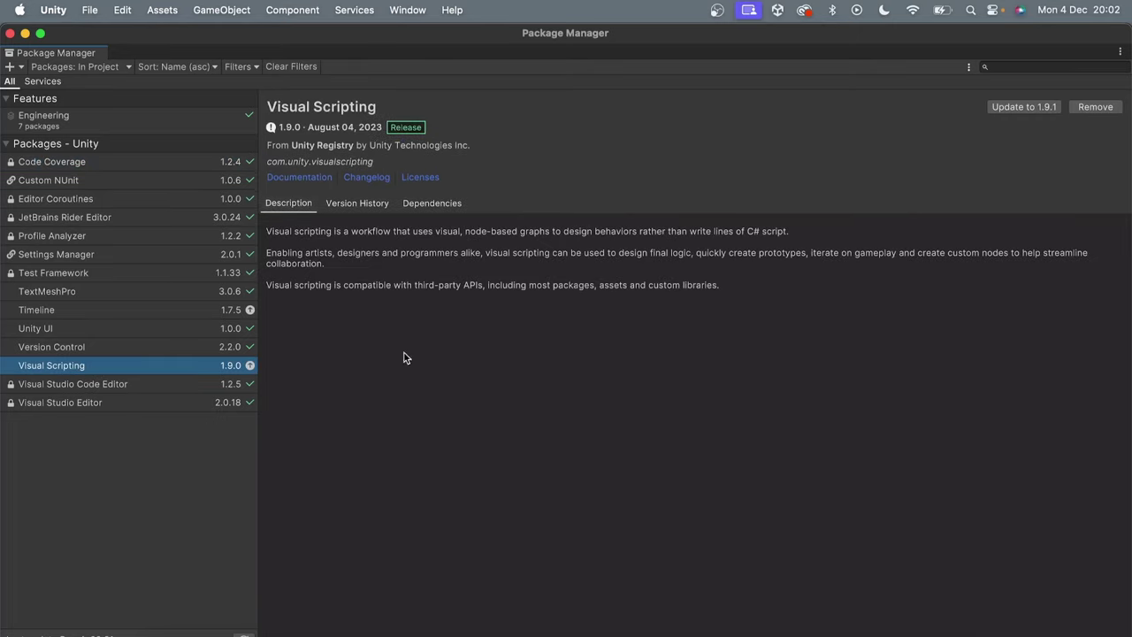
{"action": "left_click", "coordinate": [1023, 107]}
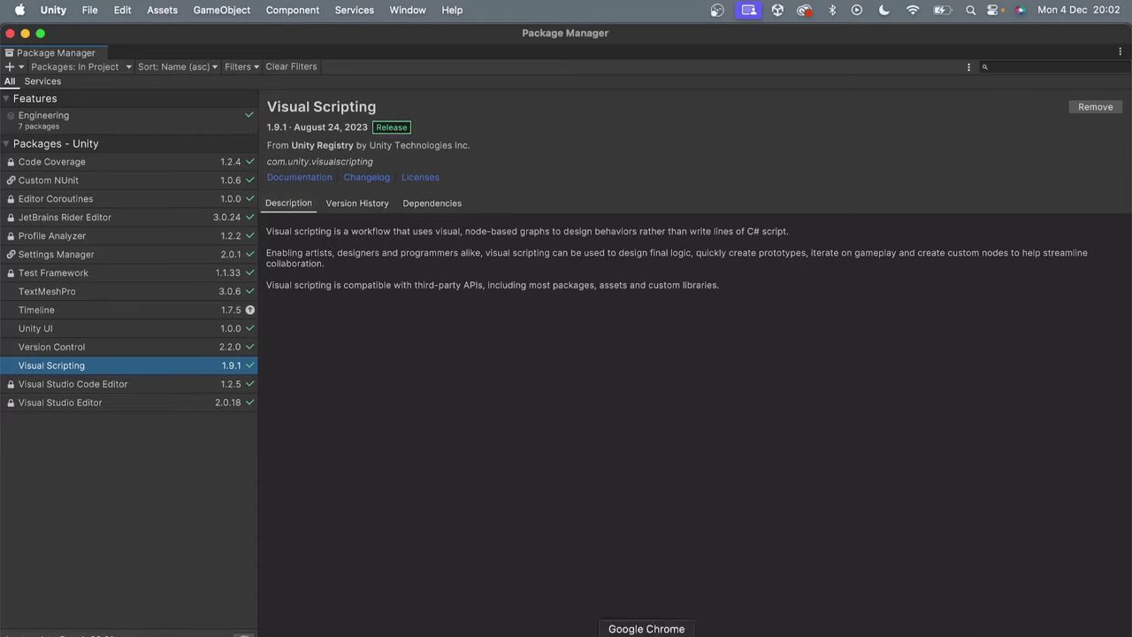
Switch to Chrome and review the ARDK setup guide's instructions for installing the plugin with a URL
{"action": "left_click", "coordinate": [646, 629]}
{"action": "scroll", "coordinate": [661, 392], "scroll_direction": "down", "scroll_amount": 10}
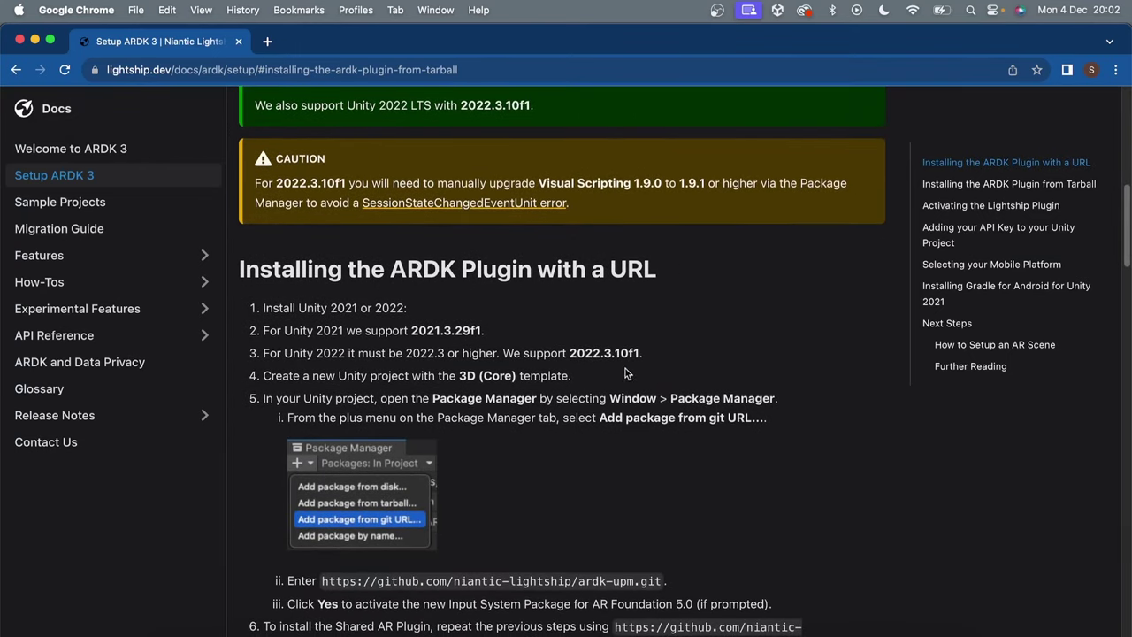
{"action": "triple_click", "coordinate": [663, 273]}
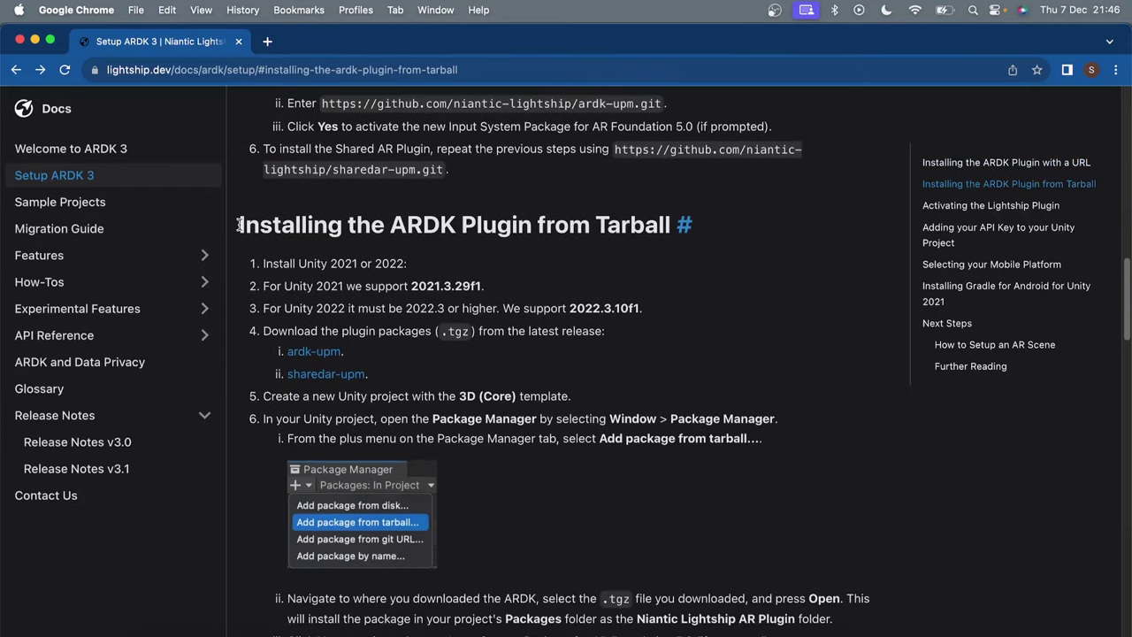
Open the ardk-upm release from the Tarball installation section and download ardk-upm-3.1.0.tgz
{"action": "left_click_drag", "start_coordinate": [241, 225], "coordinate": [672, 224]}
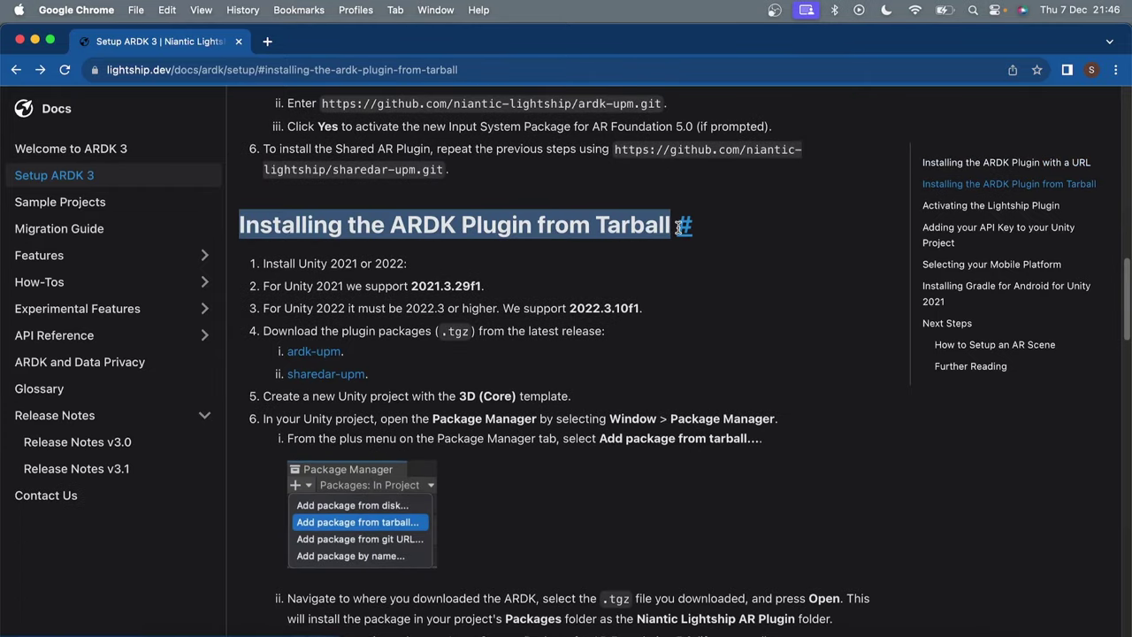
{"action": "left_click", "coordinate": [319, 352]}
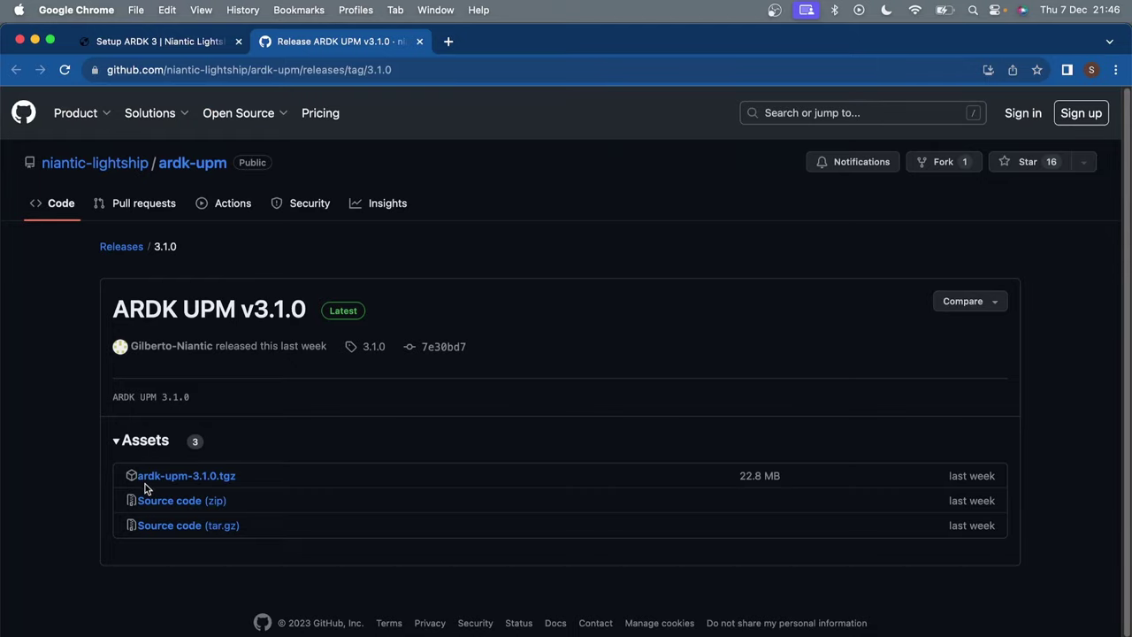
{"action": "left_click", "coordinate": [221, 479]}
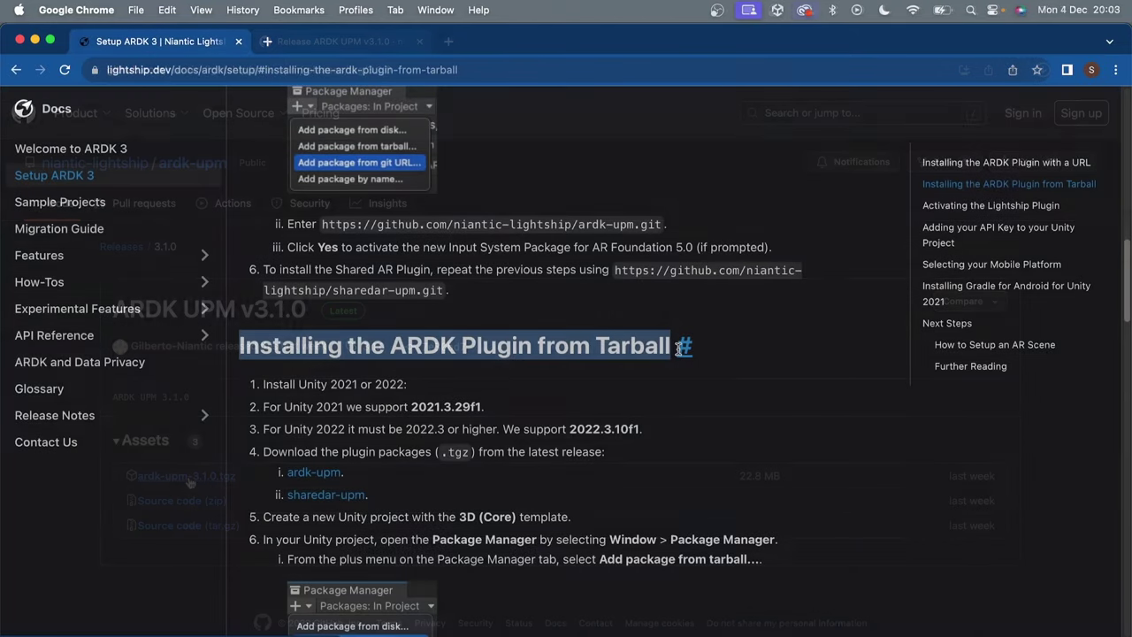
Copy the ardk-upm git URL from the guide's section on installing the ARDK plugin with a URL
{"action": "left_click", "coordinate": [601, 325]}
{"action": "scroll", "coordinate": [585, 326], "scroll_direction": "up", "scroll_amount": 5}
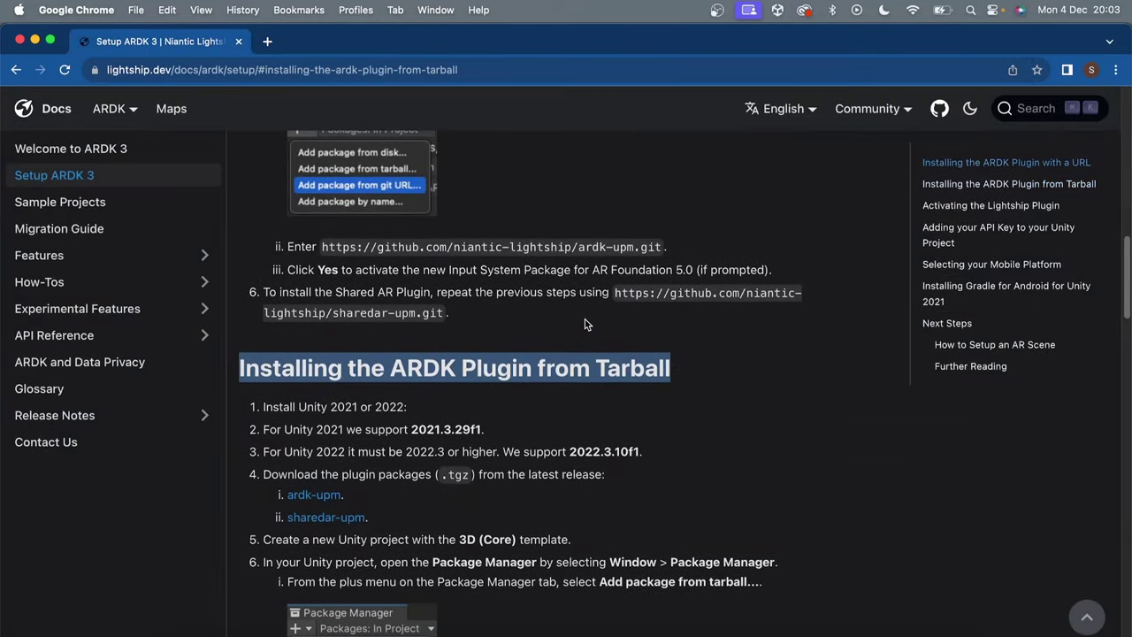
{"action": "left_click_drag", "start_coordinate": [322, 530], "coordinate": [661, 530]}
{"action": "key", "text": "super+c"}
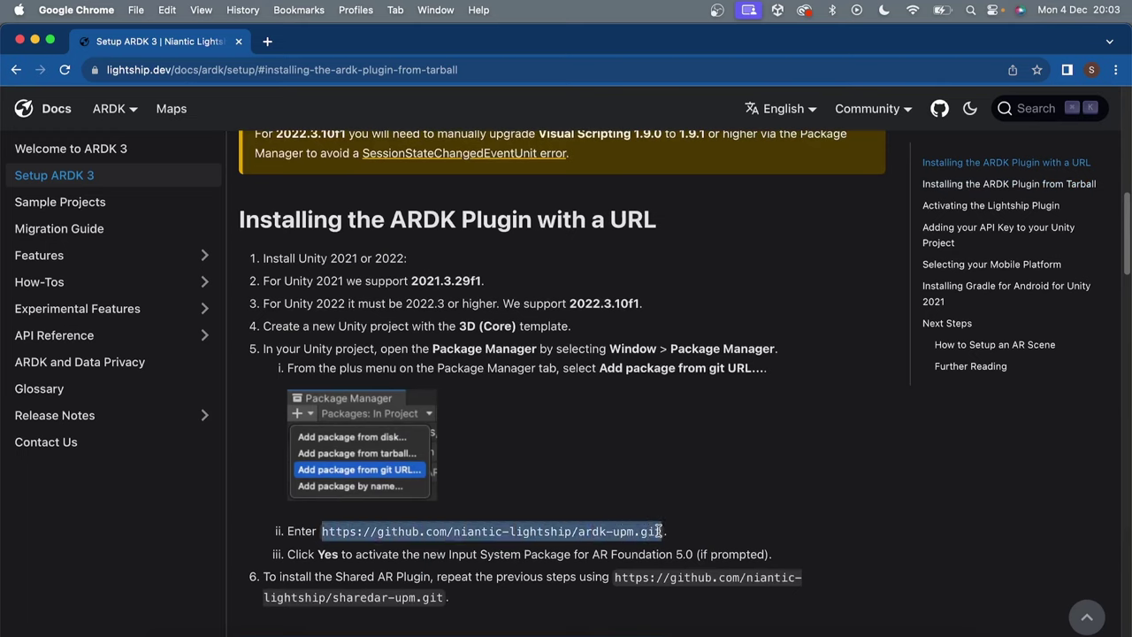
{"action": "key", "text": "super+Tab"}
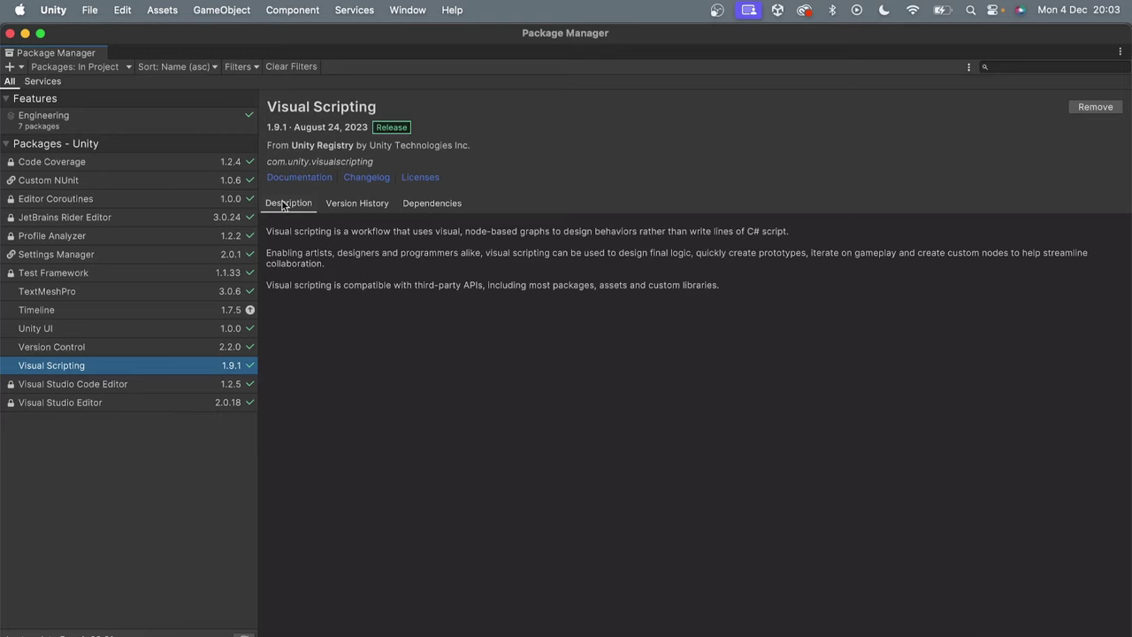
{"action": "left_click", "coordinate": [12, 66]}
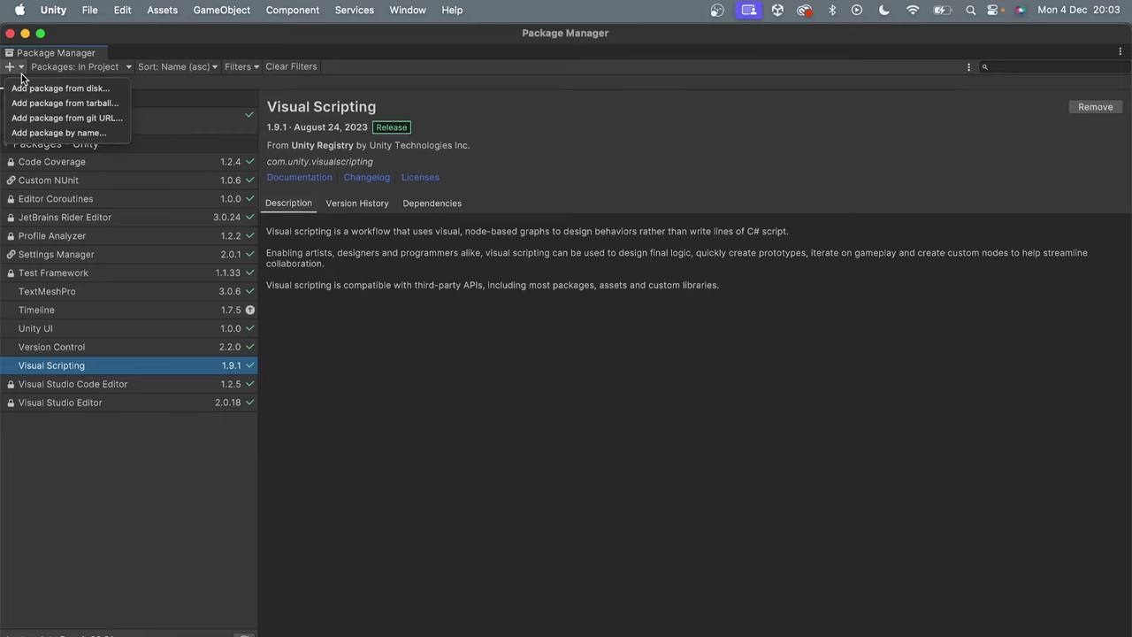
{"action": "left_click", "coordinate": [48, 118]}
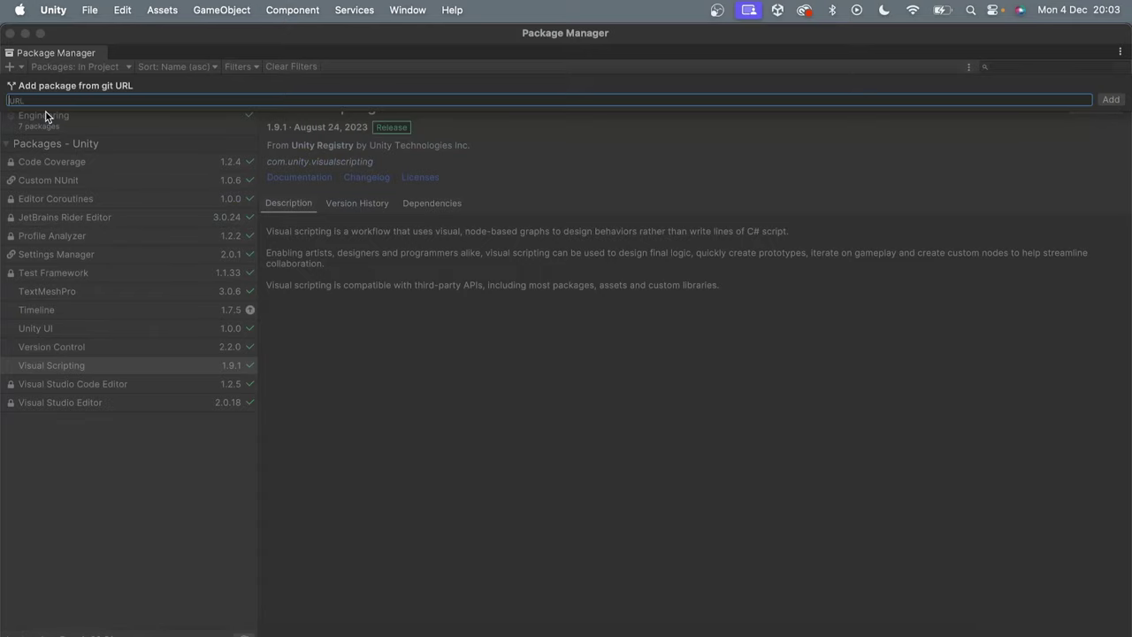
{"action": "key", "text": "super+v"}
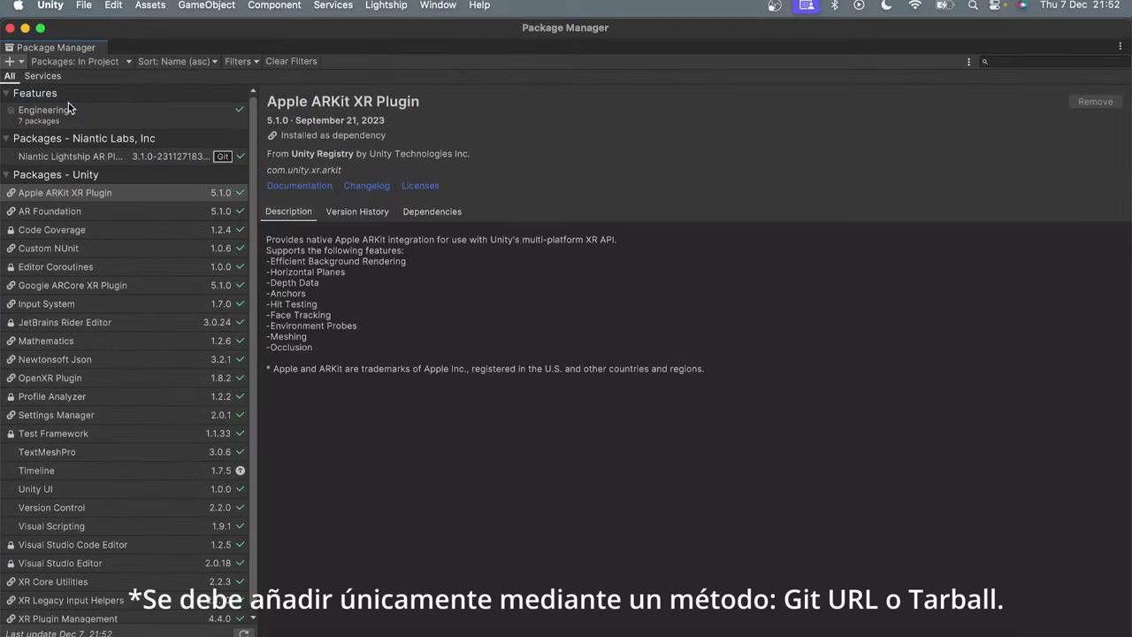
{"action": "left_click", "coordinate": [60, 203]}
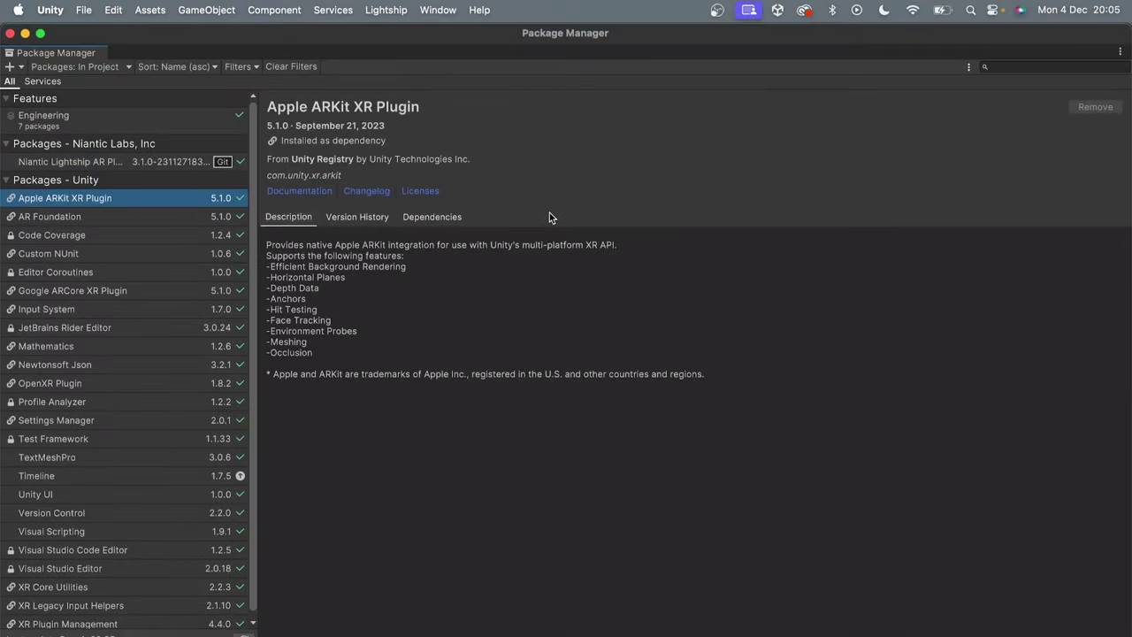
{"action": "left_click", "coordinate": [10, 33]}
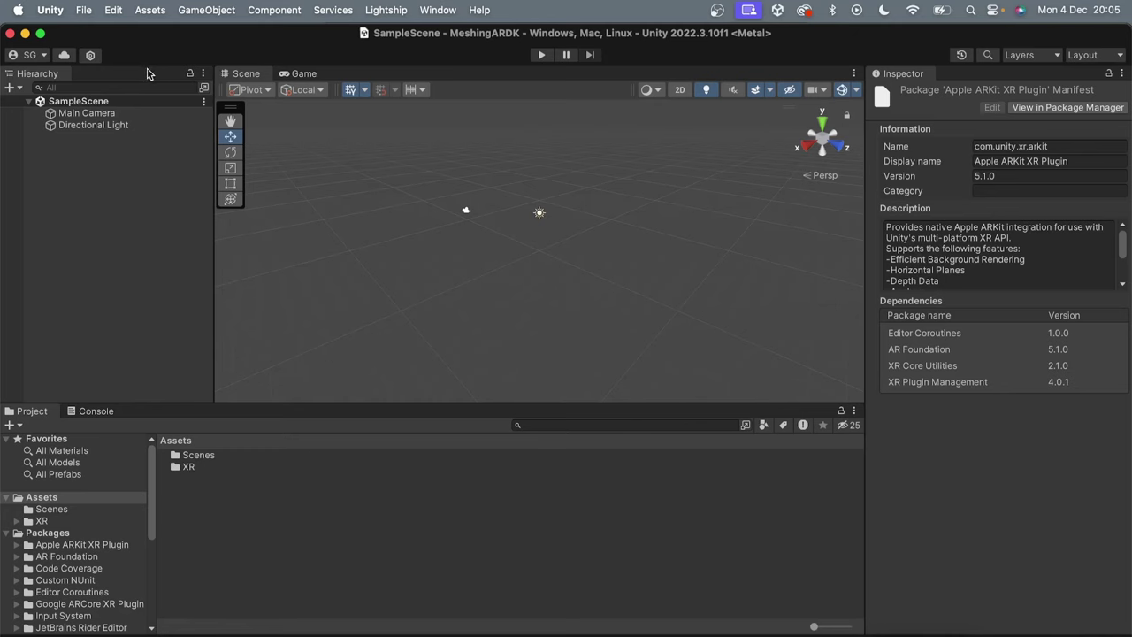
Open the Build Settings and switch the build platform to Android
{"action": "left_click", "coordinate": [84, 10]}
{"action": "left_click", "coordinate": [173, 221]}
{"action": "left_click", "coordinate": [338, 344]}
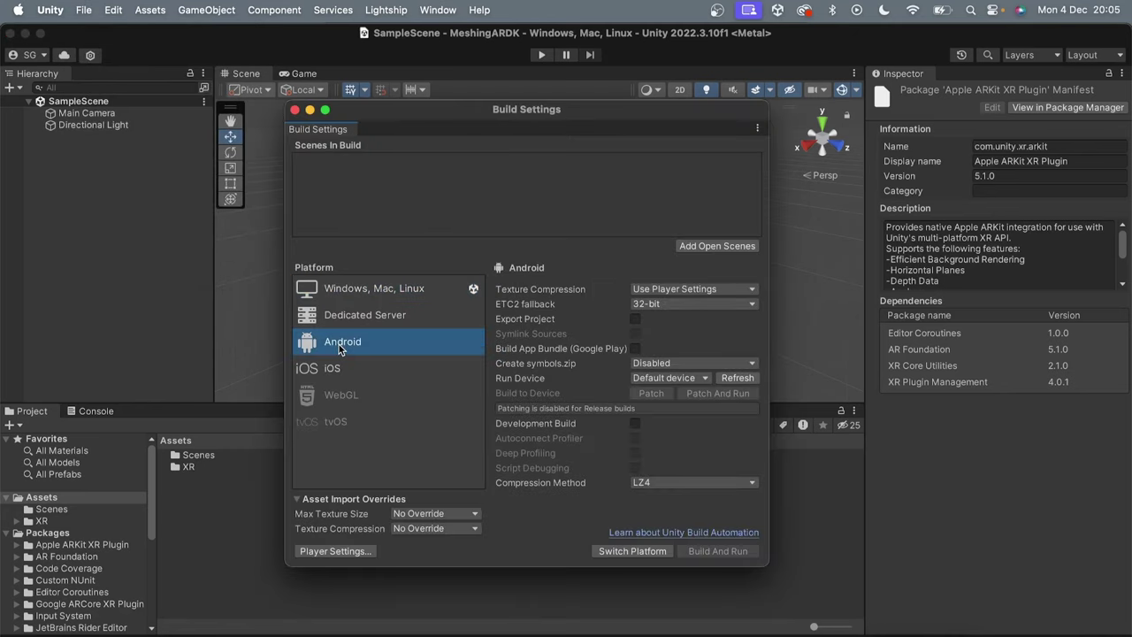
{"action": "left_click", "coordinate": [340, 369]}
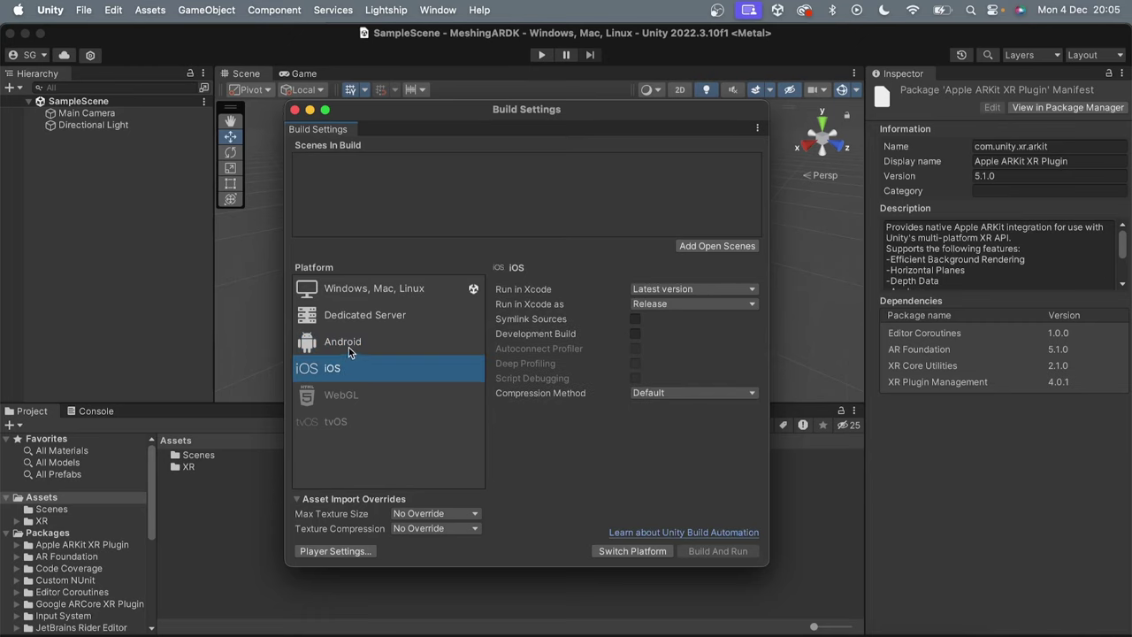
{"action": "left_click", "coordinate": [349, 345]}
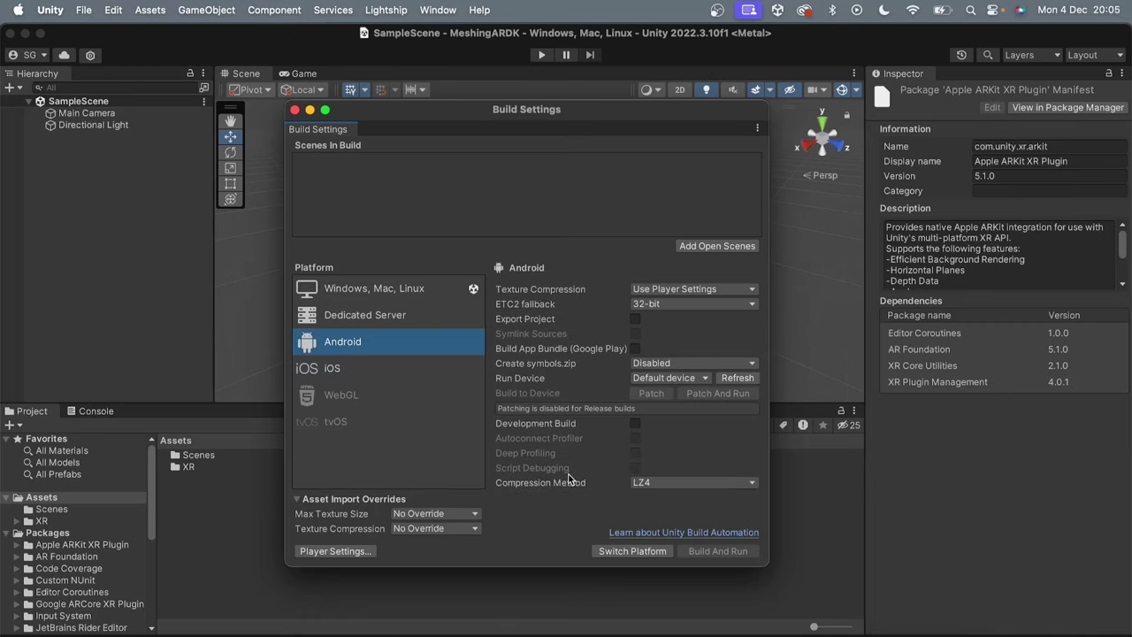
{"action": "left_click", "coordinate": [616, 552]}
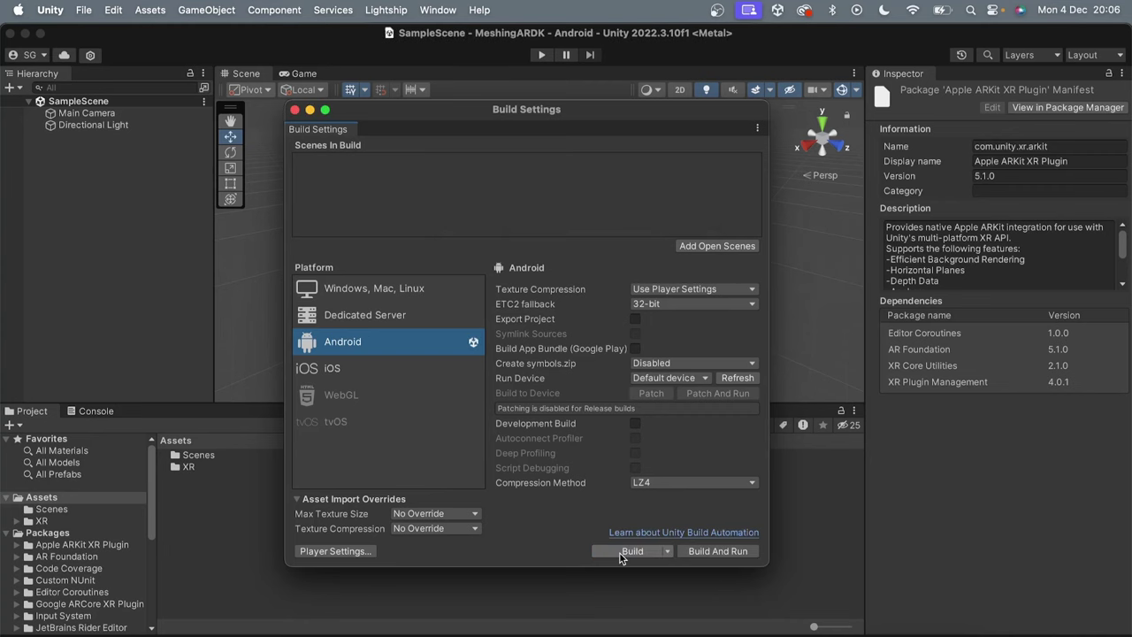
Open the Player settings, turn off Auto Graphics API for Android and remove Vulkan from the graphics APIs
{"action": "left_click", "coordinate": [371, 552]}
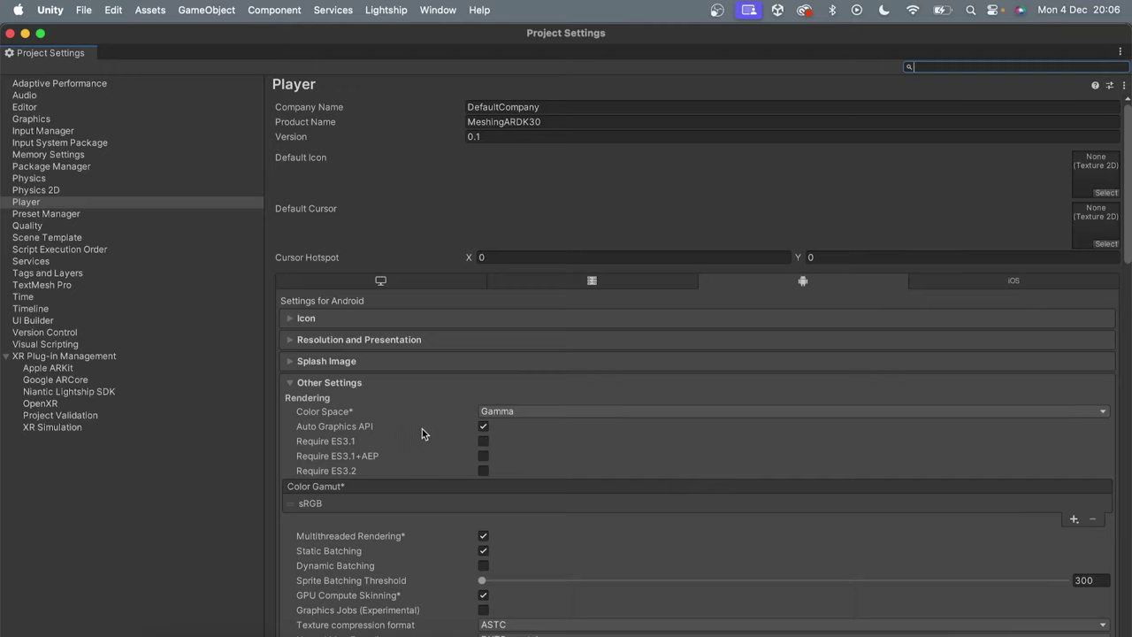
{"action": "left_click", "coordinate": [483, 426]}
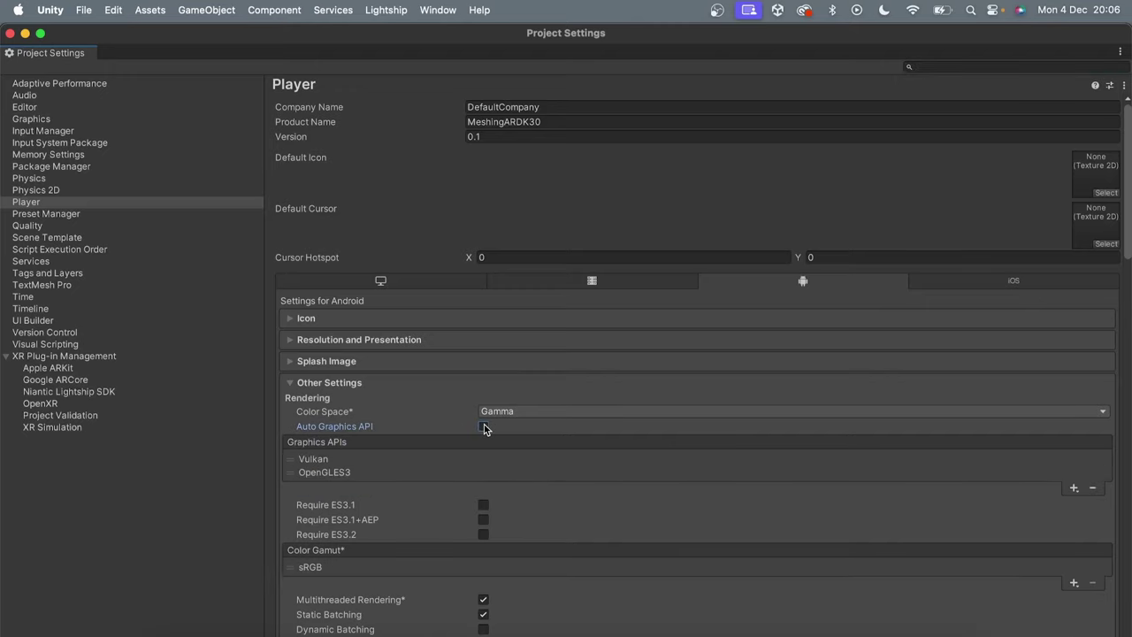
{"action": "left_click", "coordinate": [417, 456]}
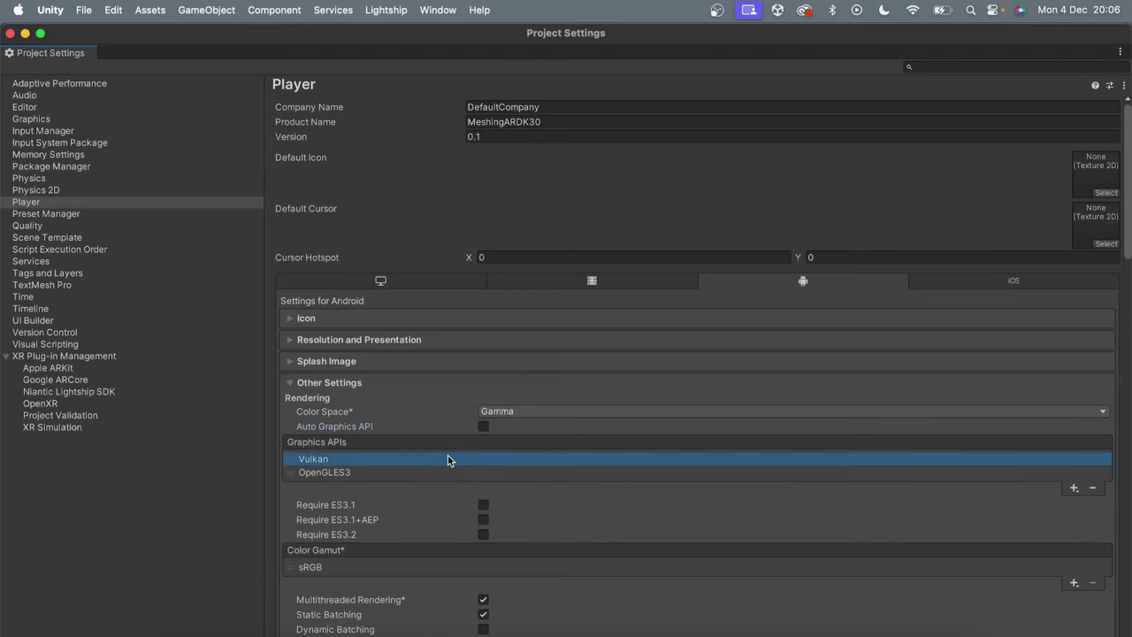
{"action": "left_click", "coordinate": [1091, 487]}
Set the Android minimum API level to Android 7.0 'Nougat' (API level 24)
{"action": "scroll", "coordinate": [790, 461], "scroll_direction": "down", "scroll_amount": 15}
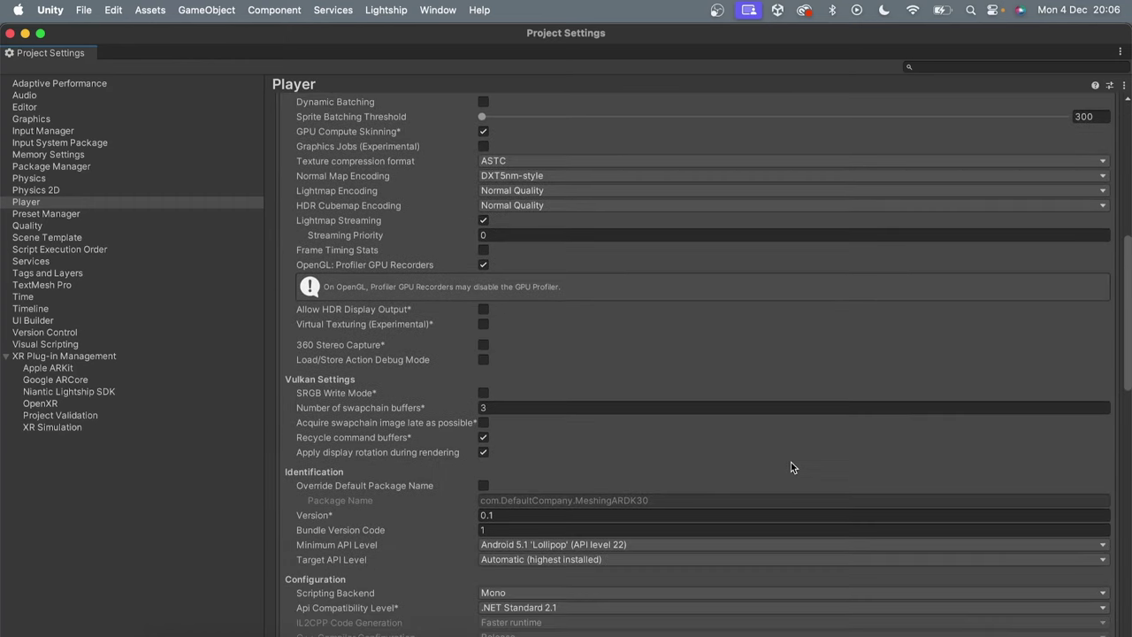
{"action": "scroll", "coordinate": [790, 462], "scroll_direction": "down", "scroll_amount": 5}
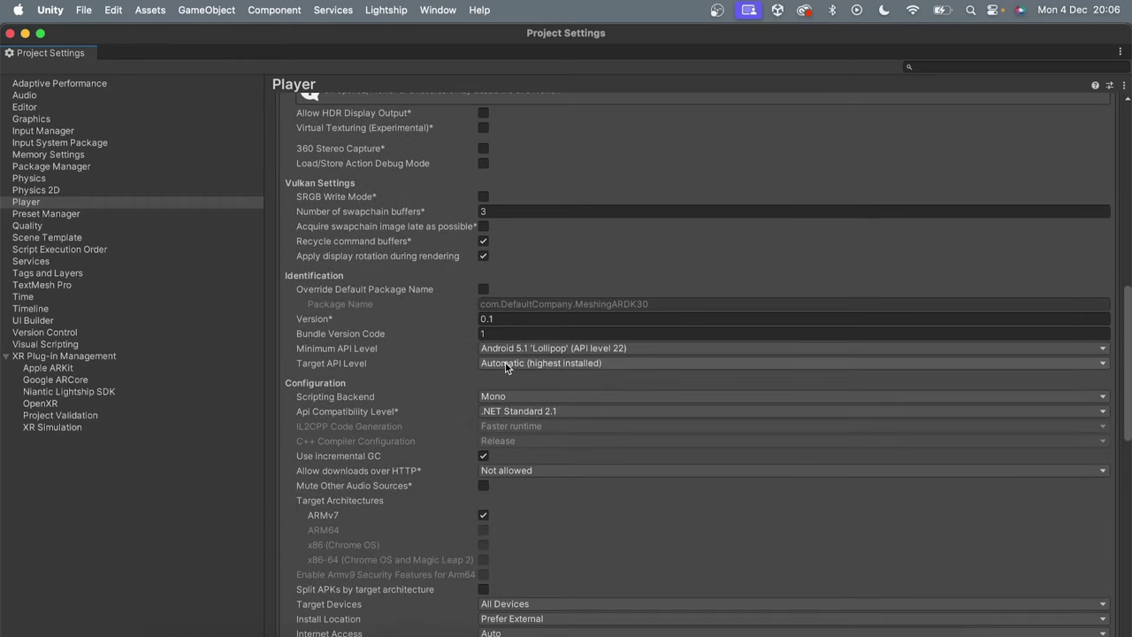
{"action": "left_click", "coordinate": [527, 348]}
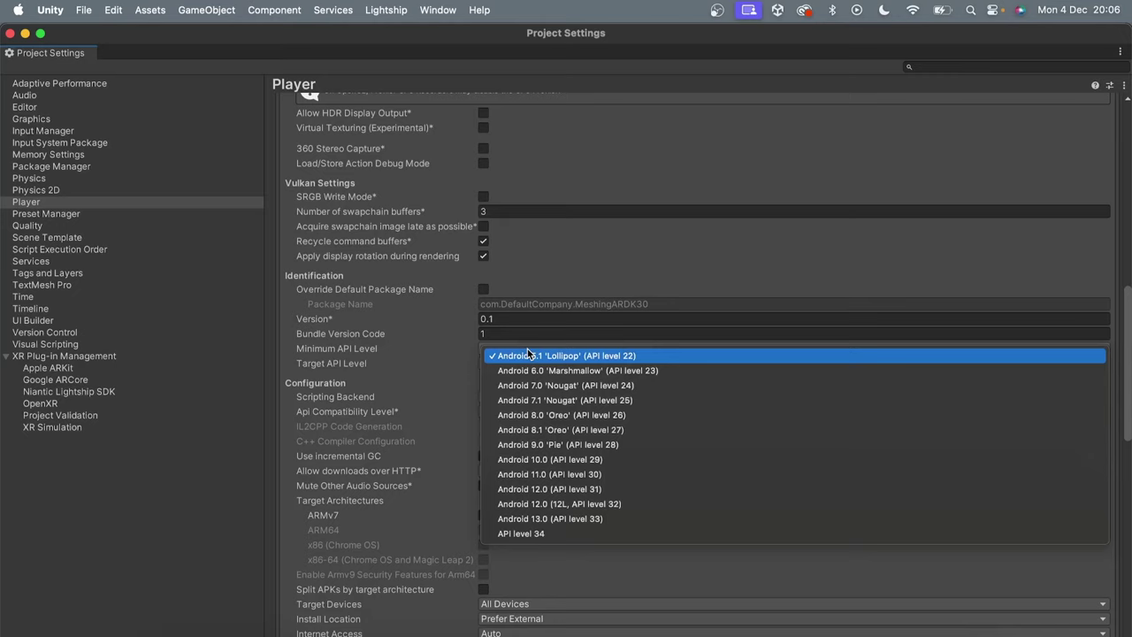
{"action": "left_click", "coordinate": [565, 385]}
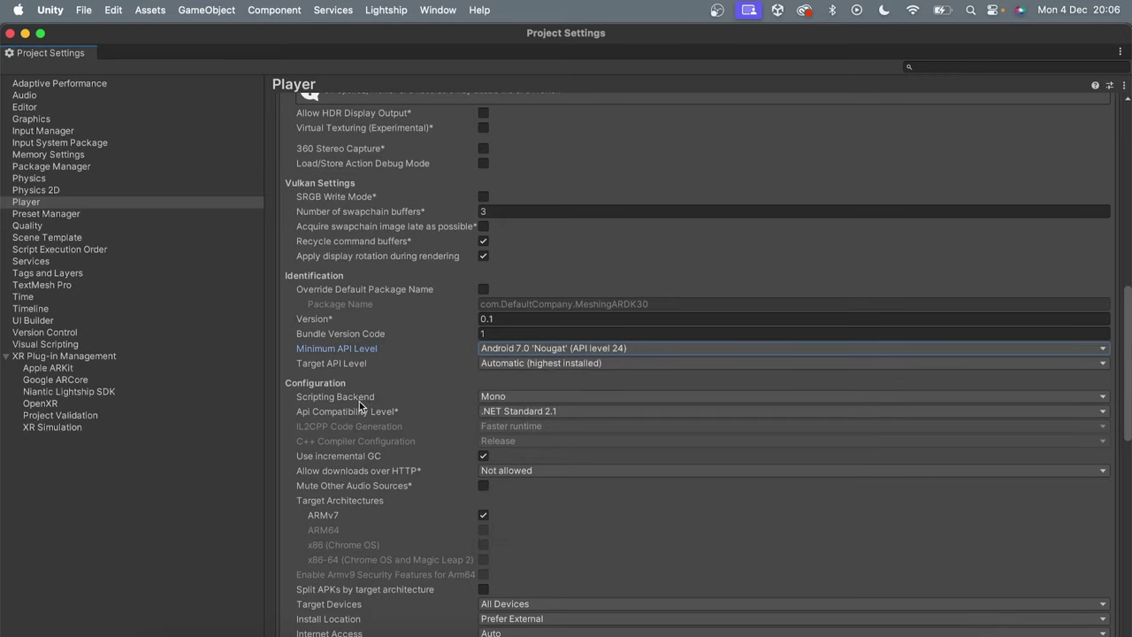
Set the Android scripting backend to IL2CPP and enable ARM64 as a target architecture
{"action": "left_click", "coordinate": [506, 398]}
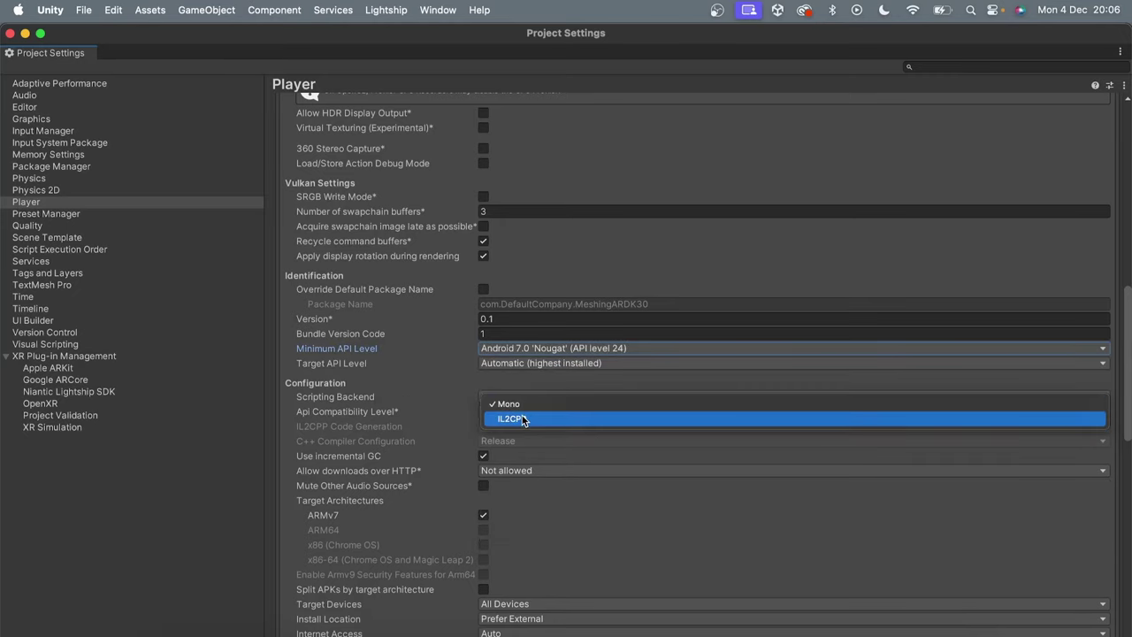
{"action": "left_click", "coordinate": [522, 419]}
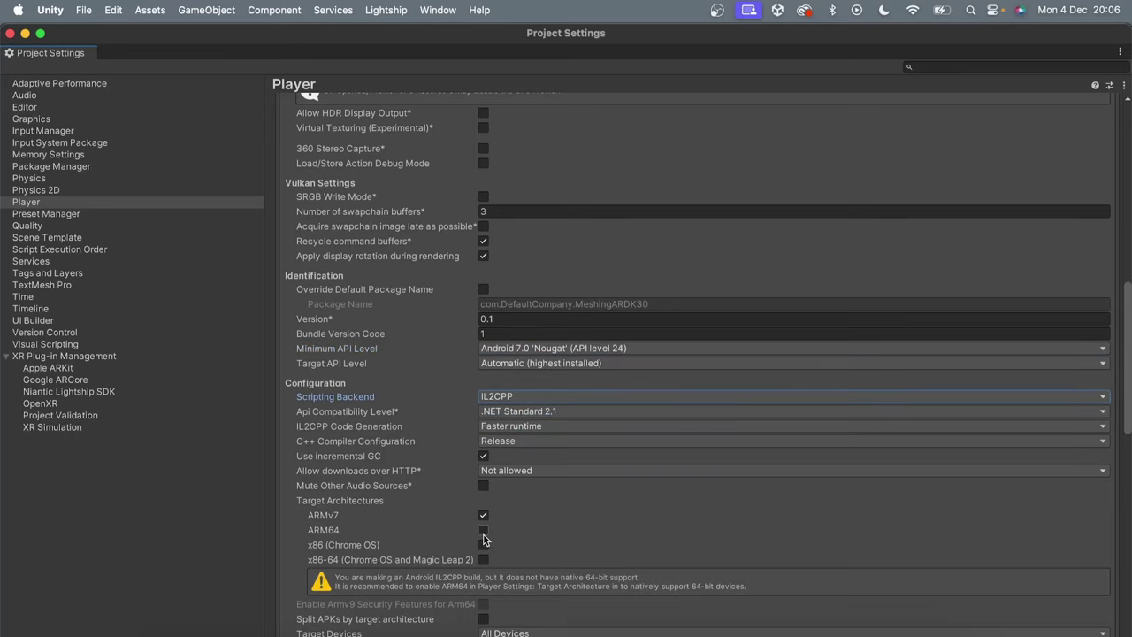
{"action": "left_click", "coordinate": [484, 529]}
In the iOS Player settings, enter "Augmented Reality" as both the Camera Usage Description and the Location Usage Description
{"action": "scroll", "coordinate": [767, 469], "scroll_direction": "up", "scroll_amount": 15}
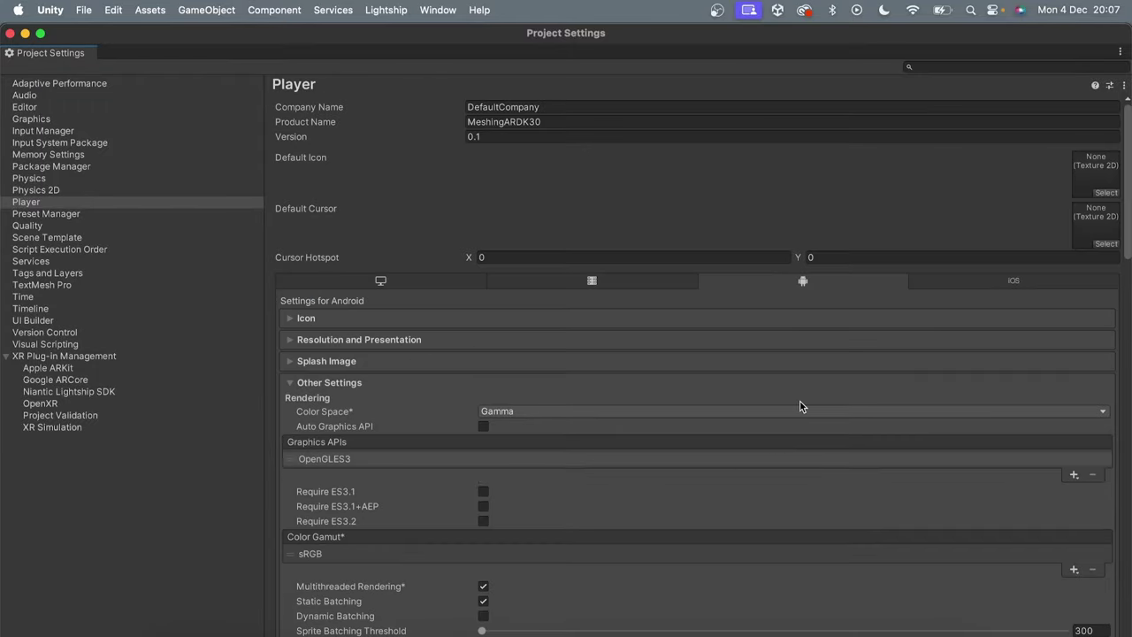
{"action": "left_click", "coordinate": [998, 285]}
{"action": "scroll", "coordinate": [687, 526], "scroll_direction": "down", "scroll_amount": 1}
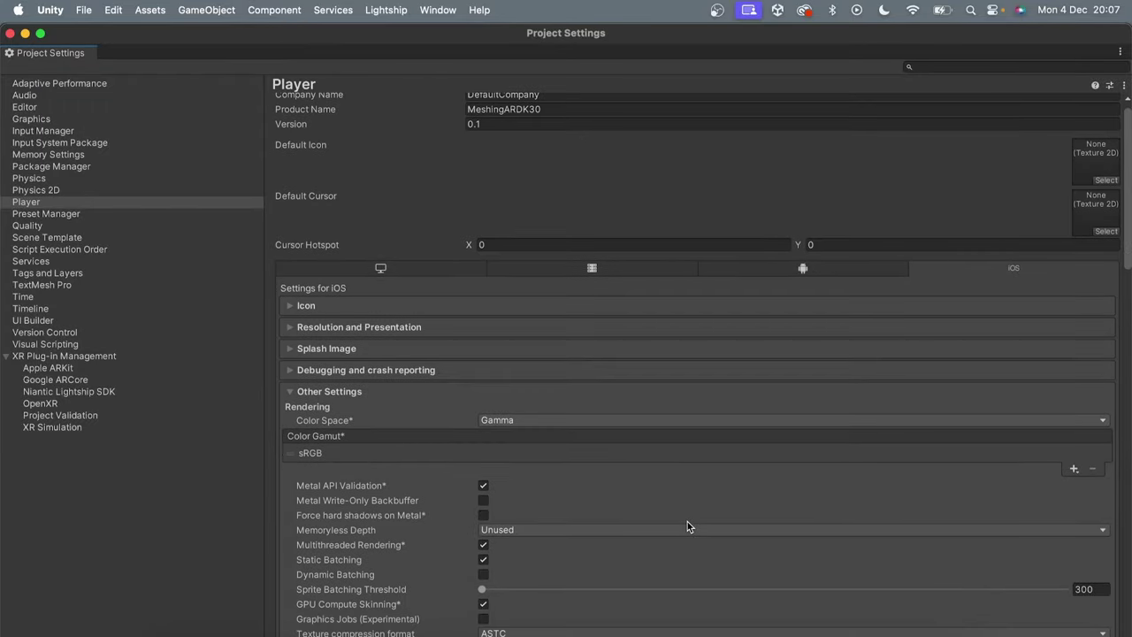
{"action": "scroll", "coordinate": [687, 526], "scroll_direction": "down", "scroll_amount": 12}
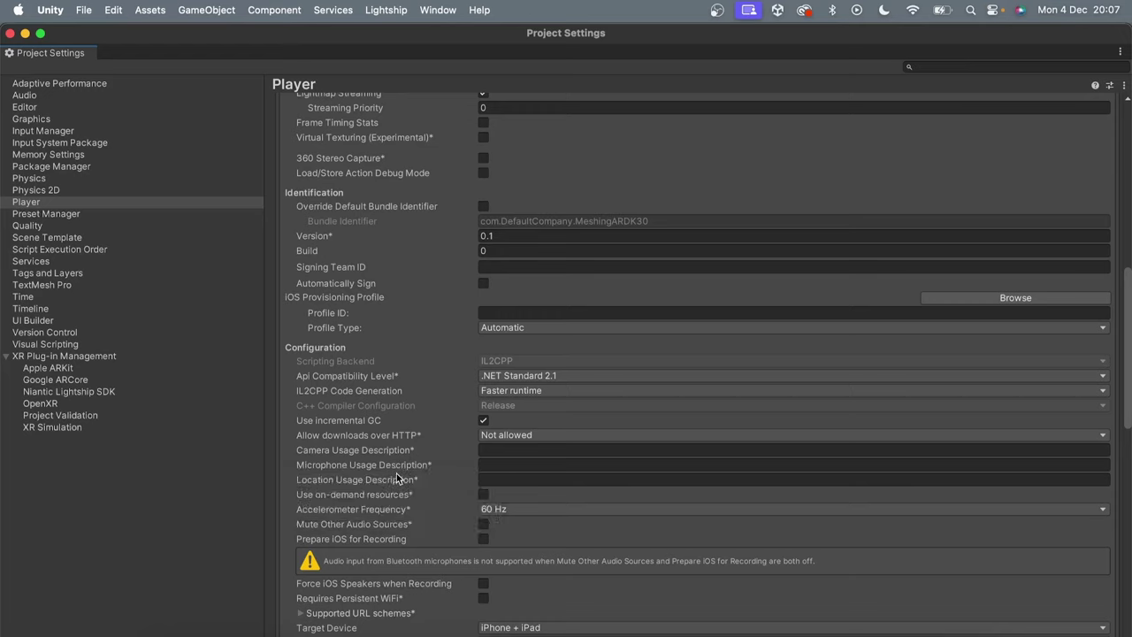
{"action": "left_click", "coordinate": [486, 450]}
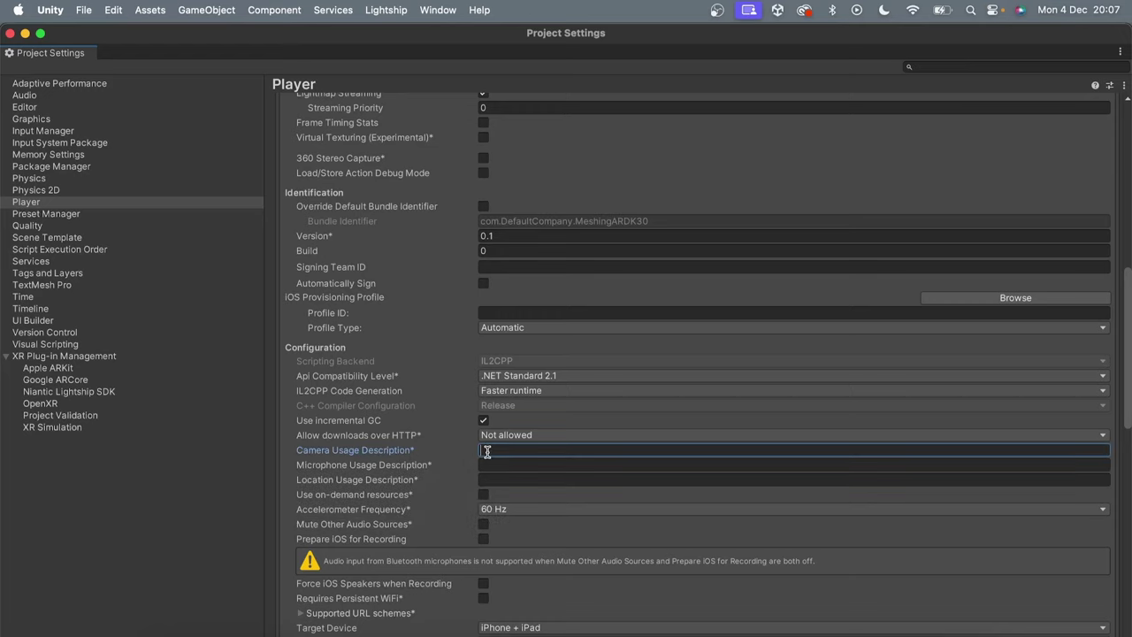
{"action": "type", "text": "Augmented Reality"}
{"action": "key", "text": "super+a"}
{"action": "key", "text": "super+c"}
{"action": "left_click", "coordinate": [514, 479]}
{"action": "key", "text": "super+v"}
Set the target minimum iOS version to 14.0
{"action": "scroll", "coordinate": [513, 482], "scroll_direction": "down", "scroll_amount": 4}
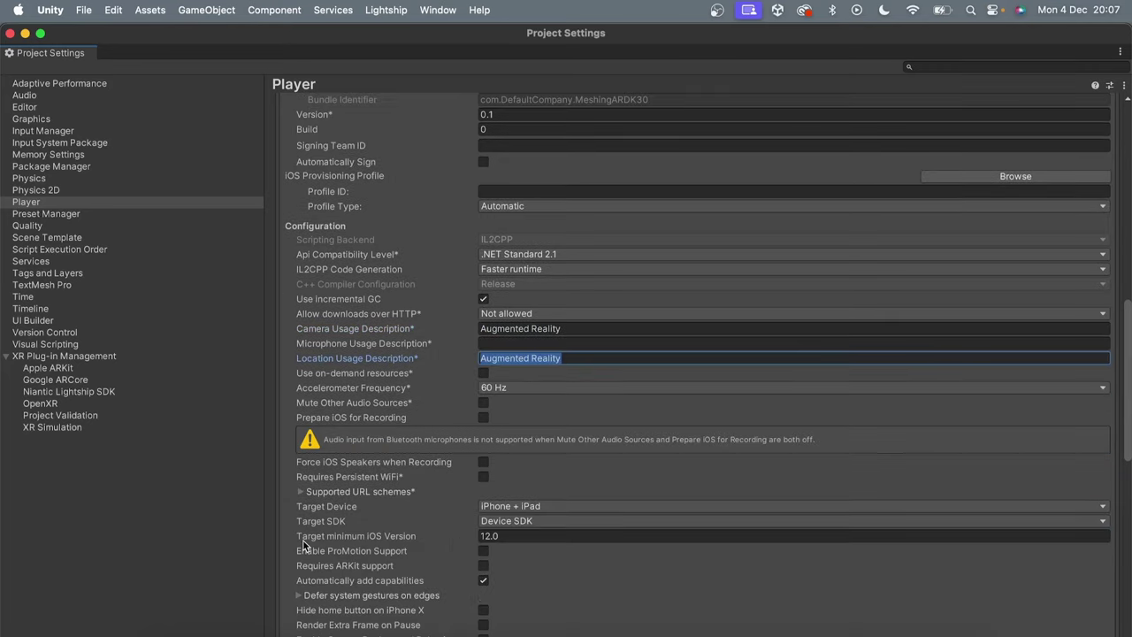
{"action": "left_click", "coordinate": [358, 537]}
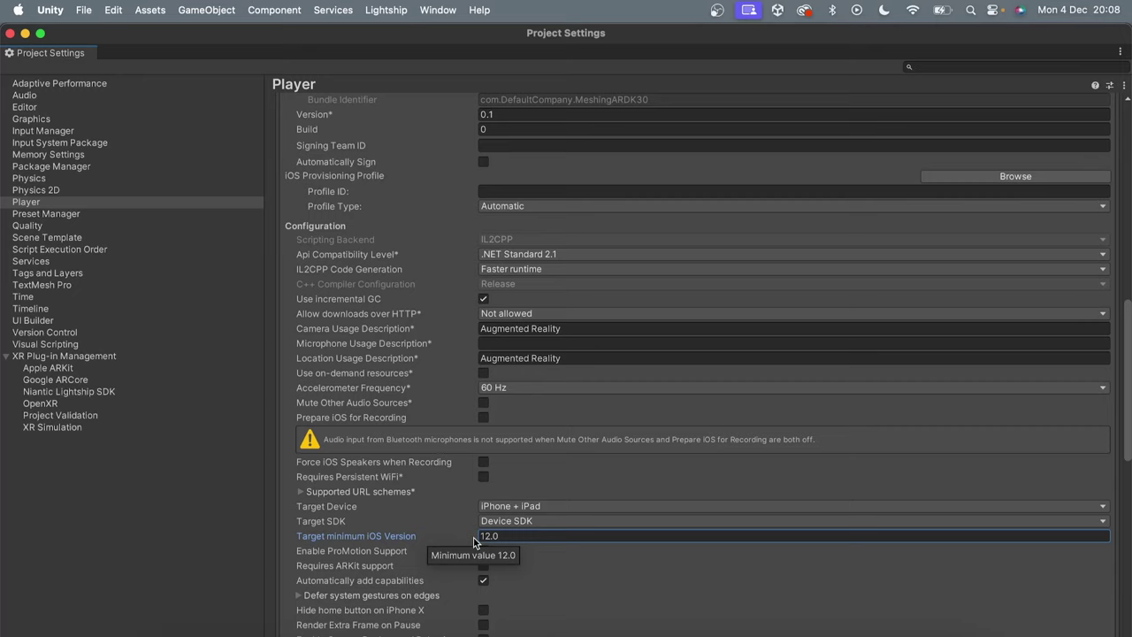
{"action": "left_click", "coordinate": [508, 537]}
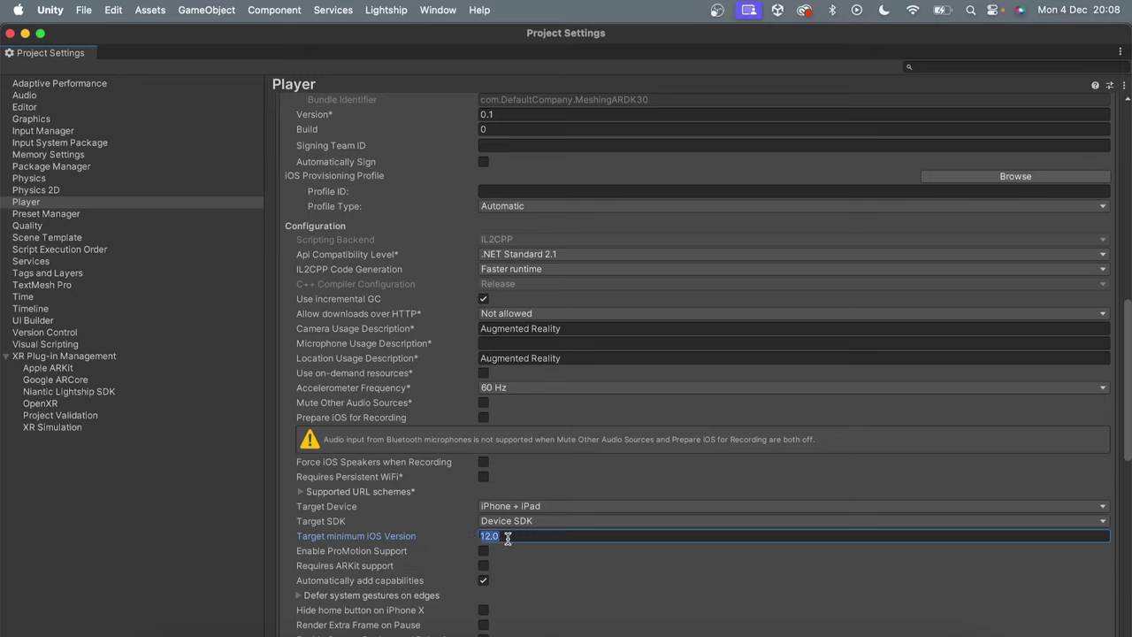
{"action": "type", "text": "14.0"}
Open the XR Plug-in Management settings
{"action": "left_click", "coordinate": [177, 354]}
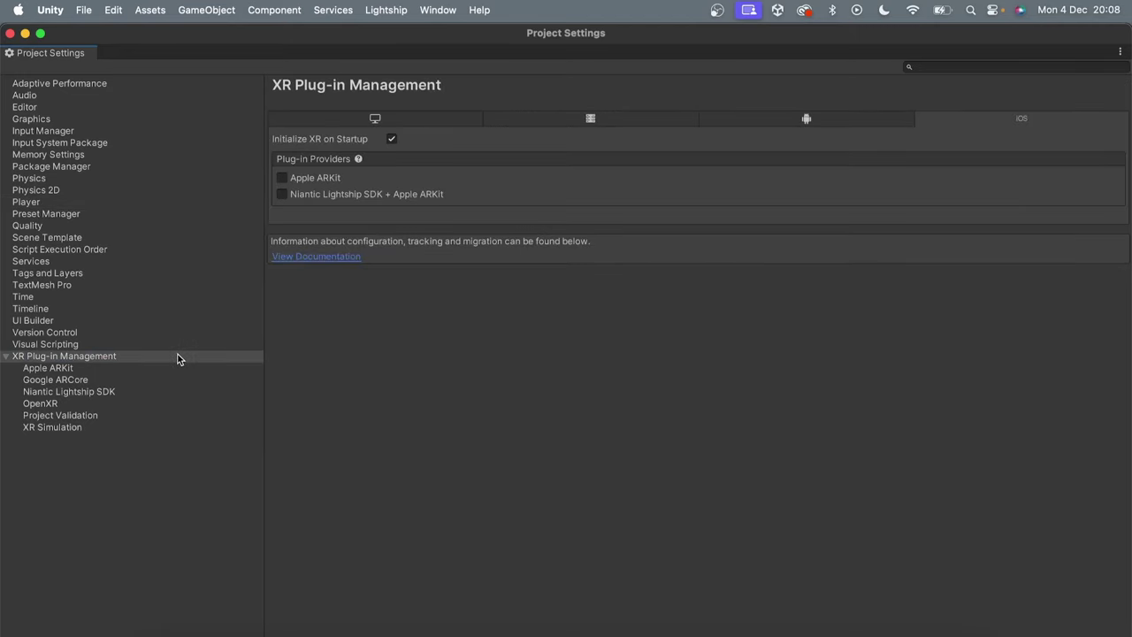